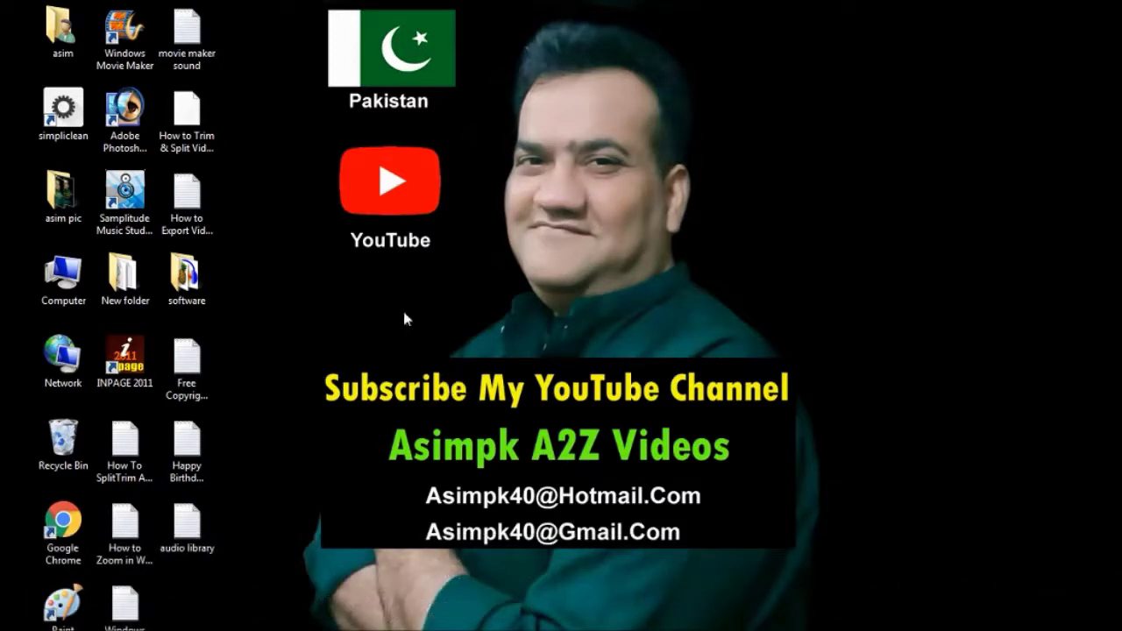
# - Launch Windows Movie Maker from its desktop icon to get an empty My Movie project
pyautogui.doubleClick(130, 50)
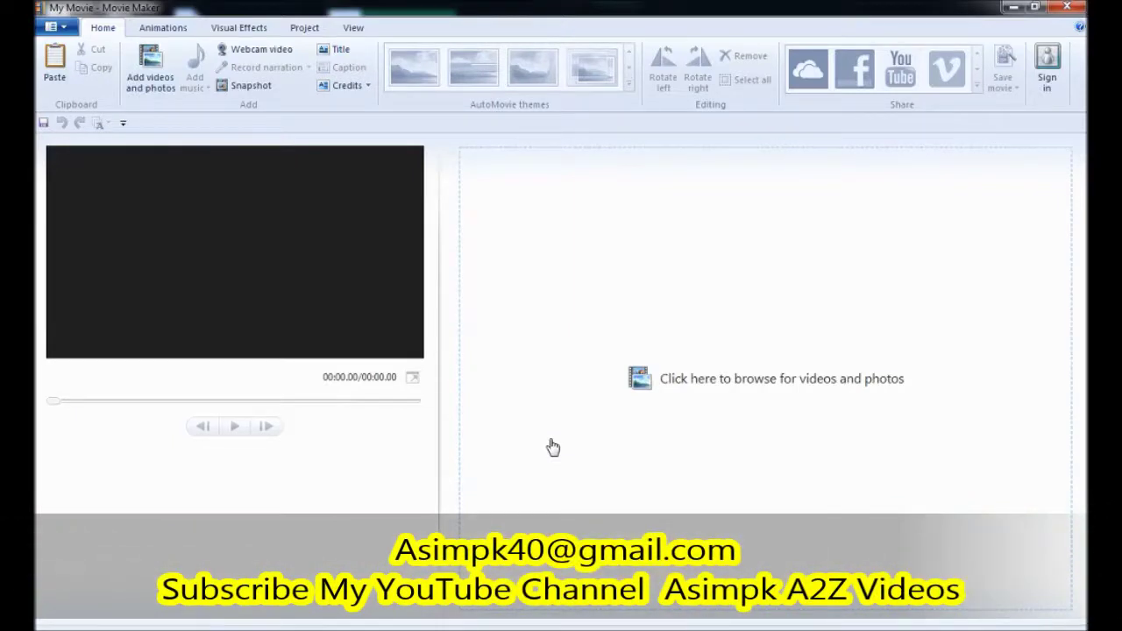
# - Add the video VID_20200611_002036 to the project and preview it briefly
pyautogui.click(130, 79)
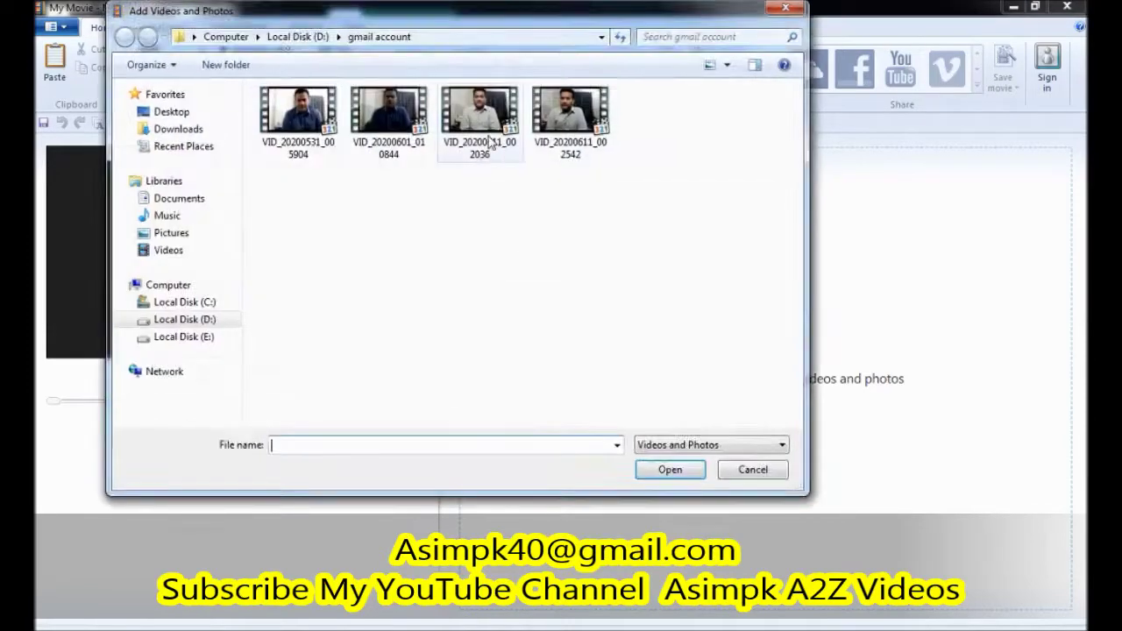
pyautogui.click(487, 144)
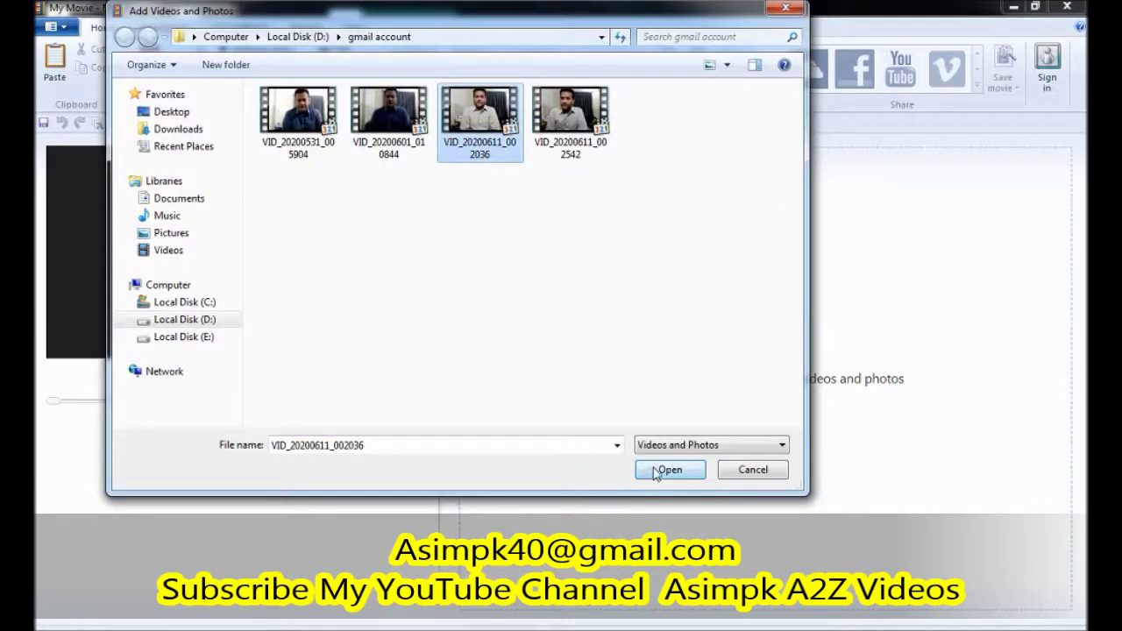
pyautogui.click(670, 470)
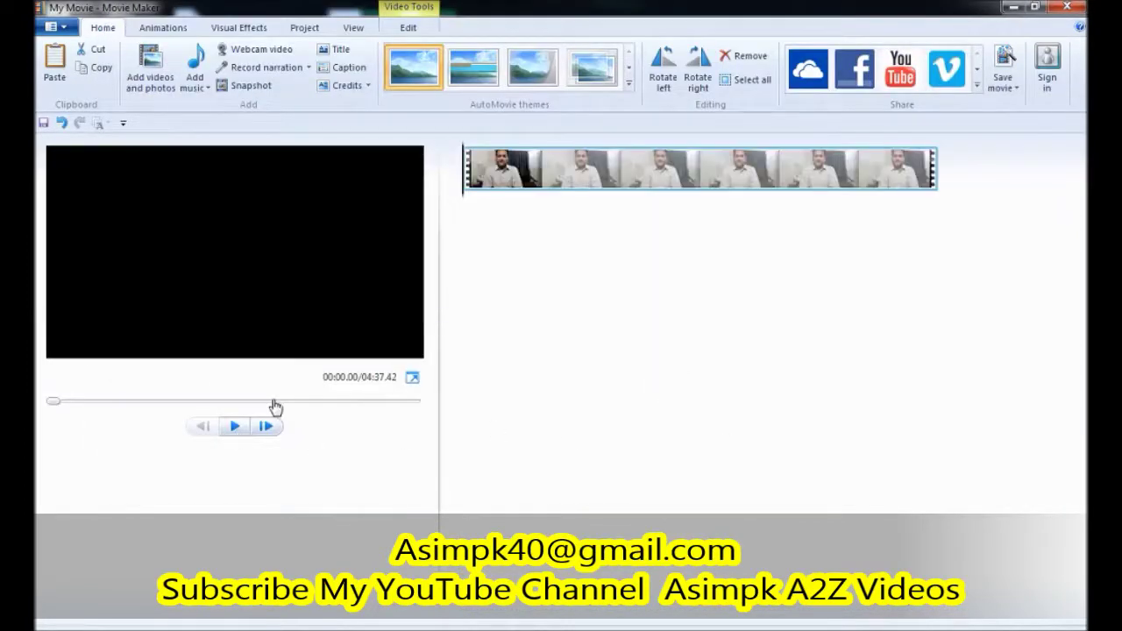
pyautogui.click(531, 205)
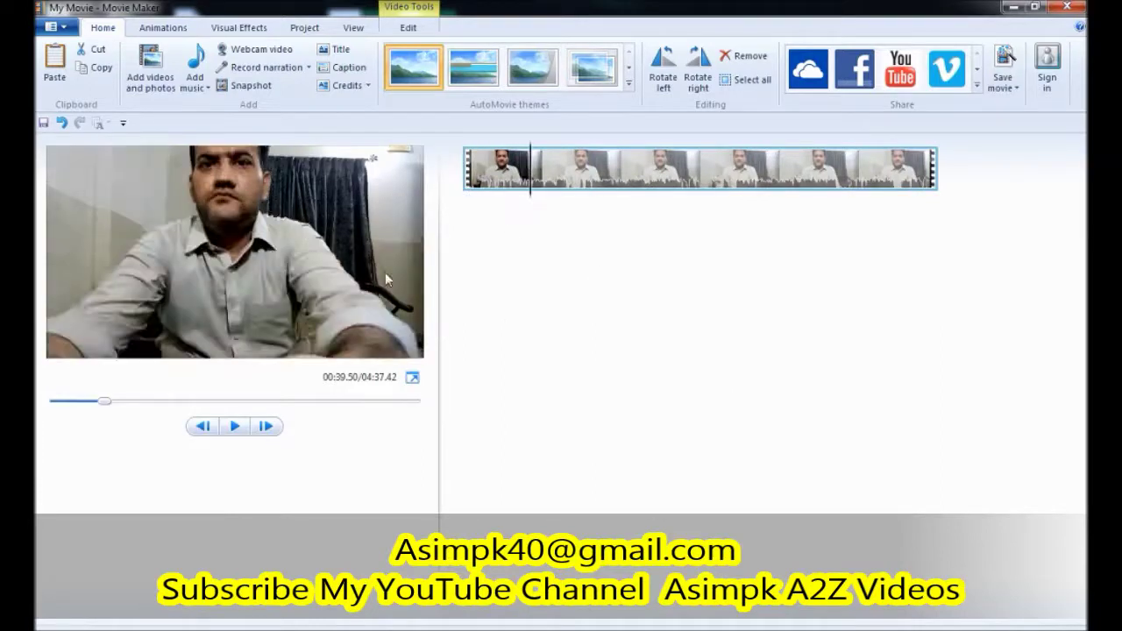
pyautogui.click(235, 426)
pyautogui.click(274, 426)
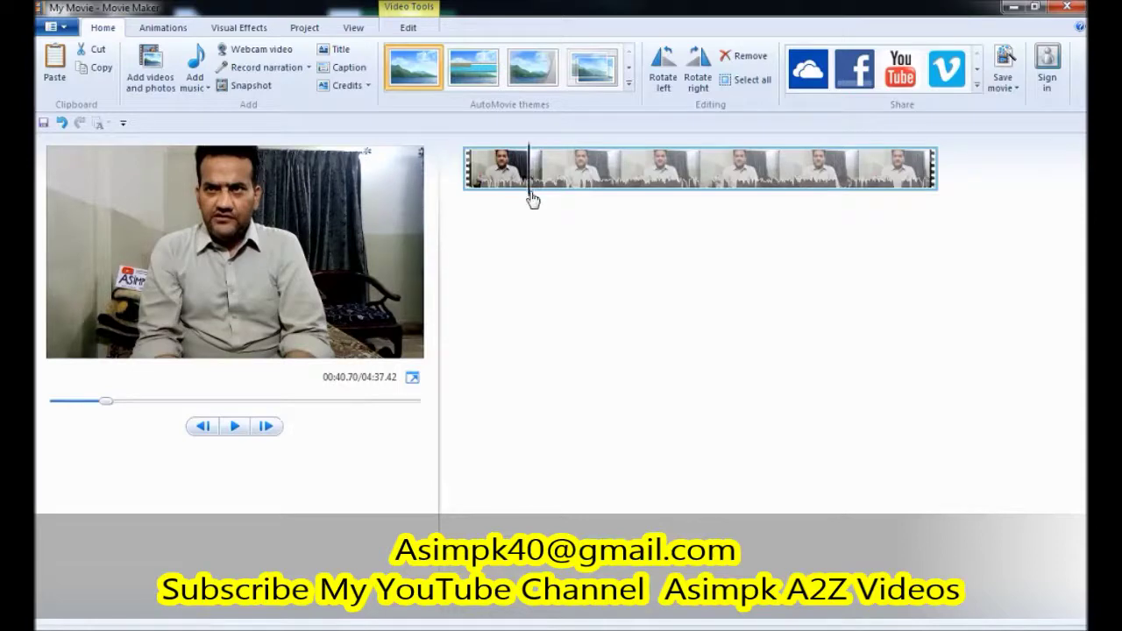
# - Split the clip at about 00:24 and remove the opening part, leaving 04:13.35
pyautogui.click(472, 210)
pyautogui.click(502, 213)
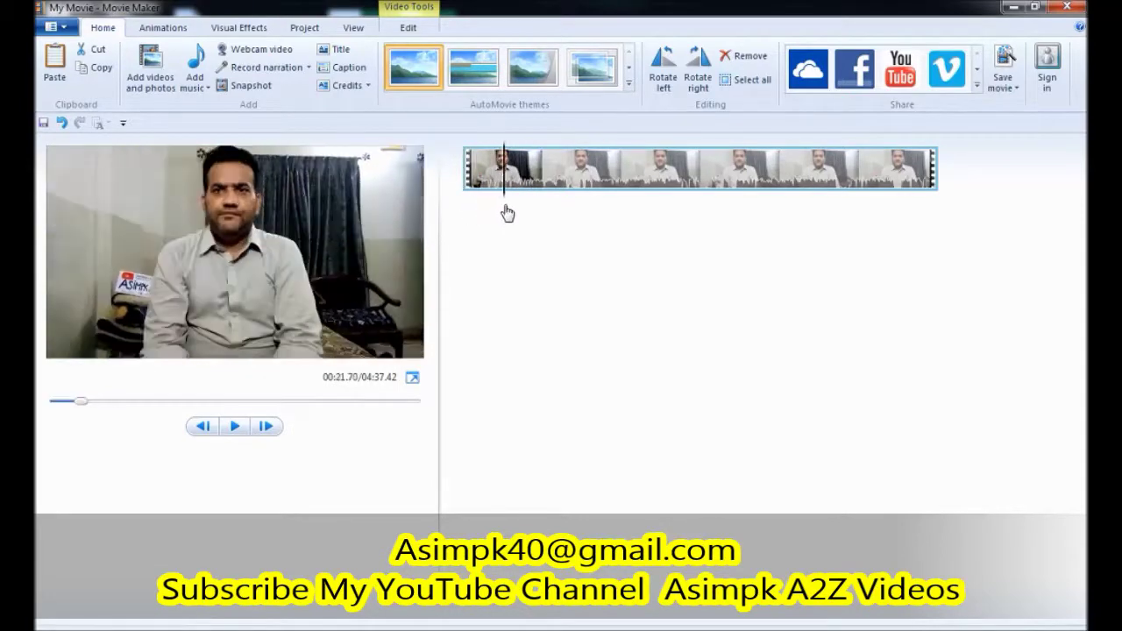
pyautogui.click(408, 27)
pyautogui.rightClick(507, 169)
pyautogui.click(544, 275)
pyautogui.click(530, 201)
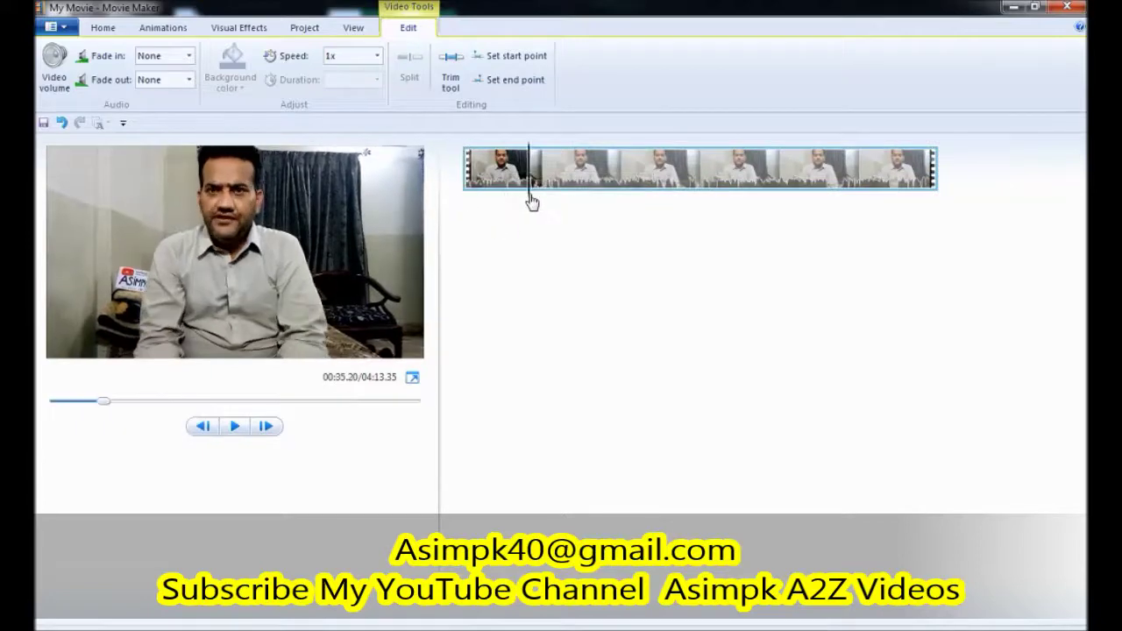
# - Split the video at 00:35, 01:15, 01:55 and about 02:11, deleting the short clip
pyautogui.click(410, 75)
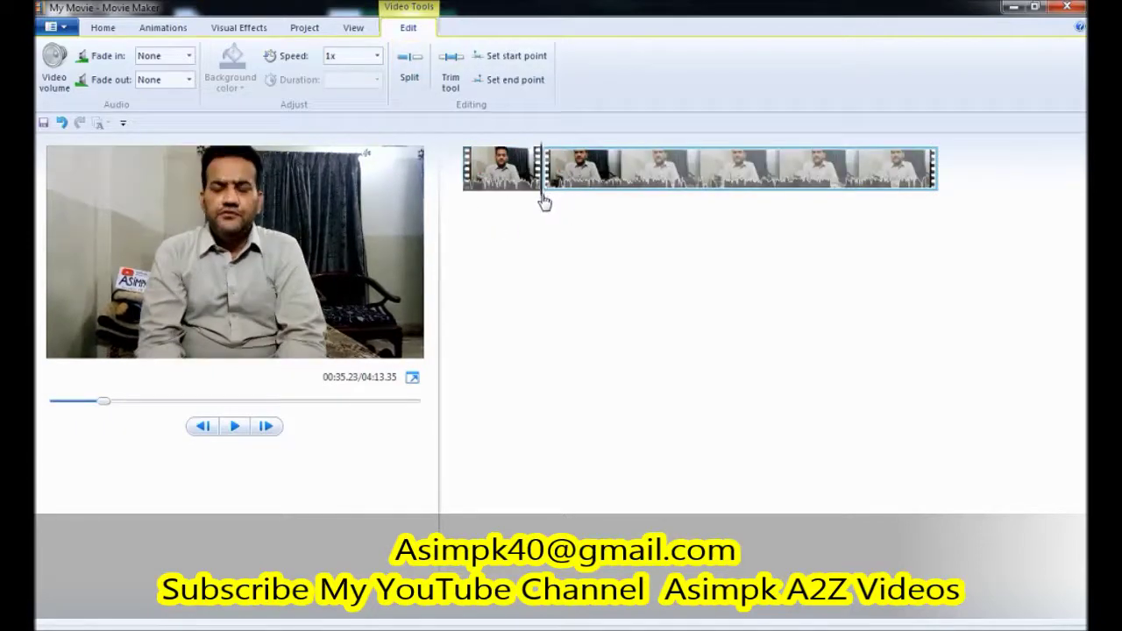
pyautogui.click(616, 204)
pyautogui.click(419, 88)
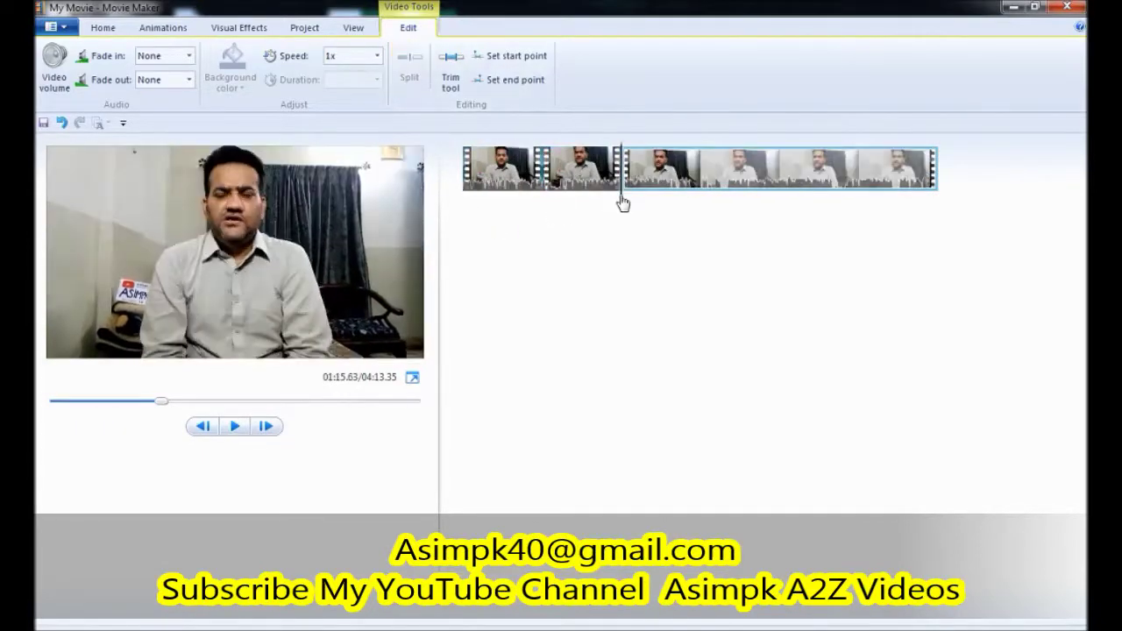
pyautogui.click(693, 207)
pyautogui.click(408, 76)
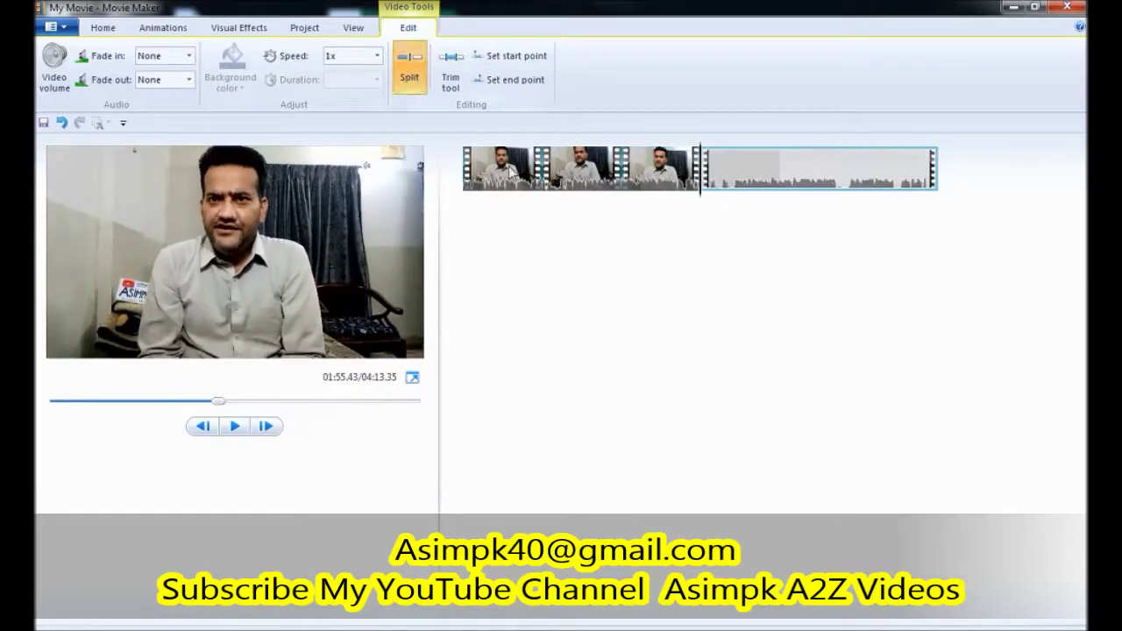
pyautogui.click(731, 198)
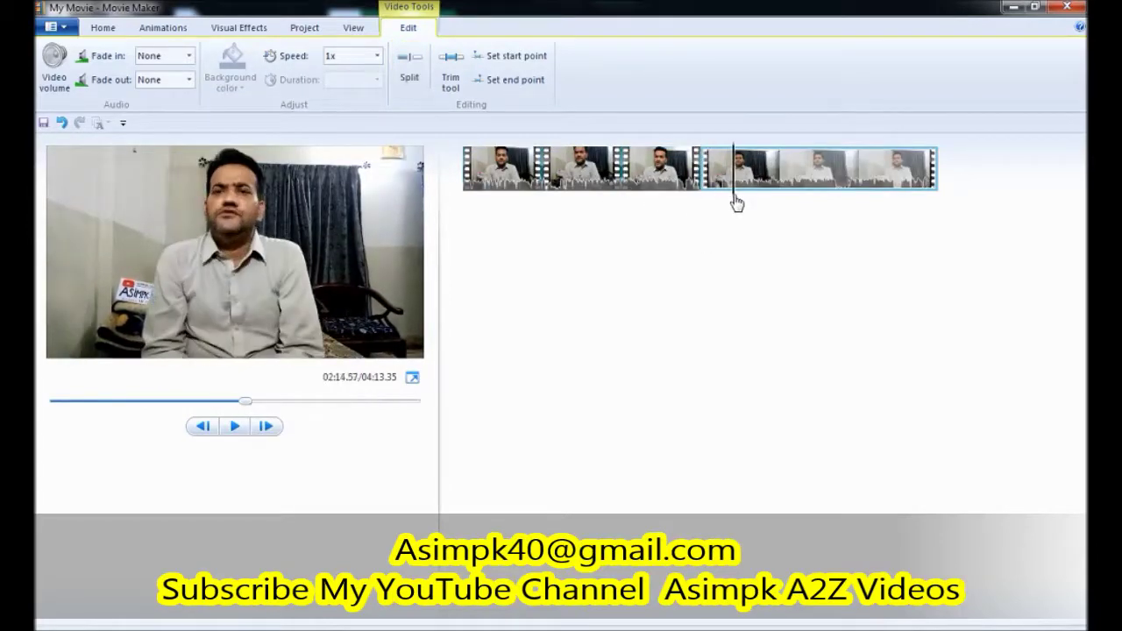
pyautogui.click(412, 66)
pyautogui.rightClick(714, 178)
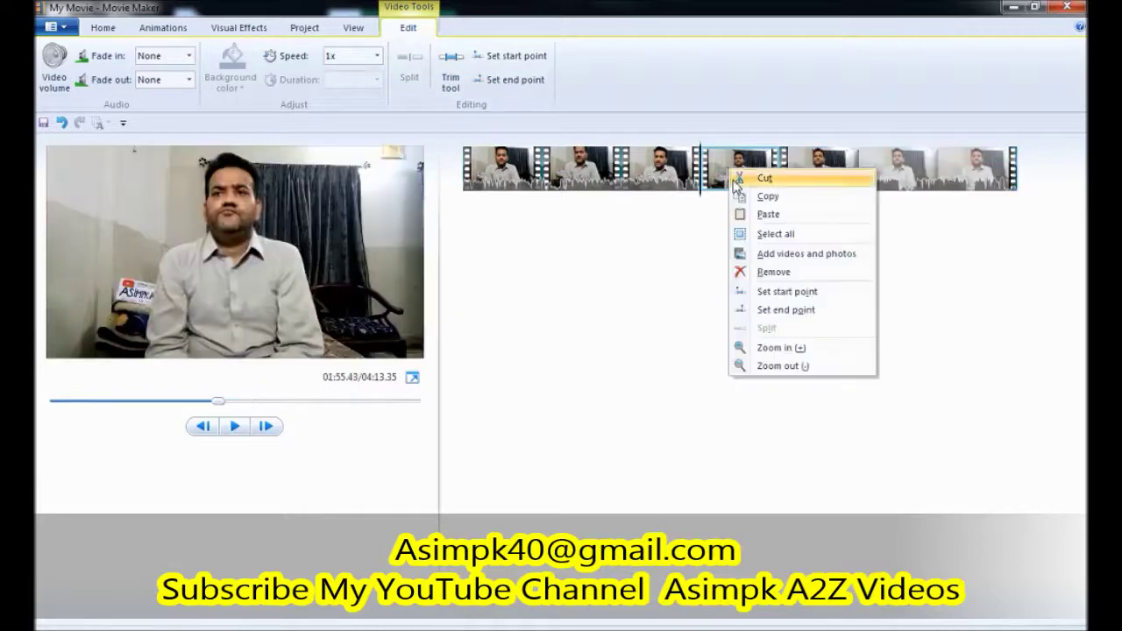
pyautogui.click(747, 272)
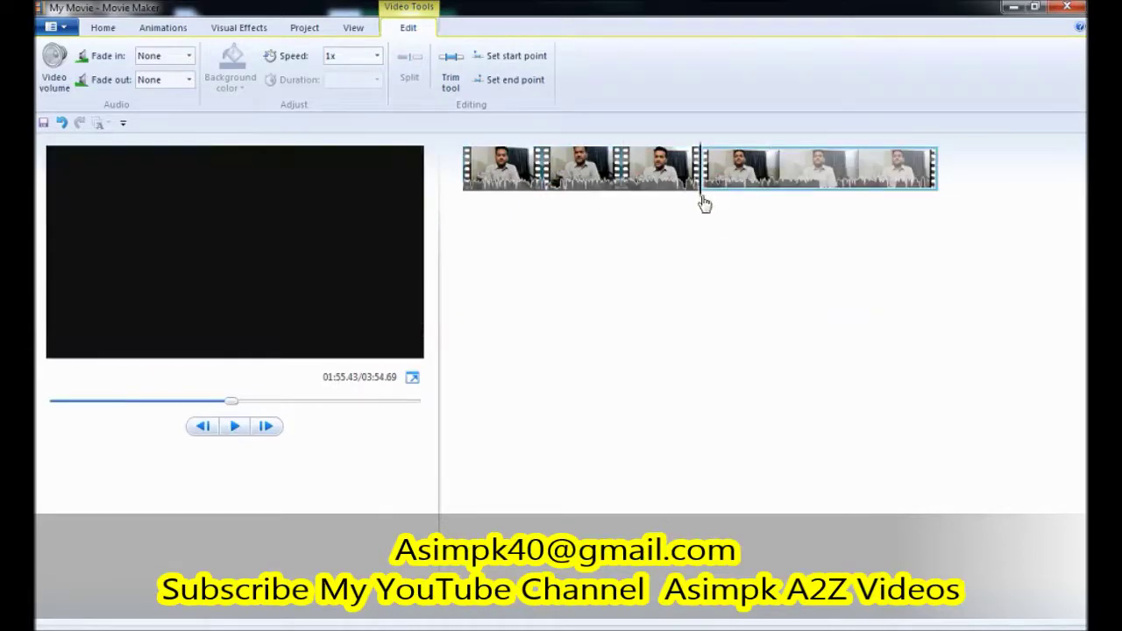
# - Split at 02:55.90 and near 03:00, delete the last clip, then select the second clip
pyautogui.click(821, 211)
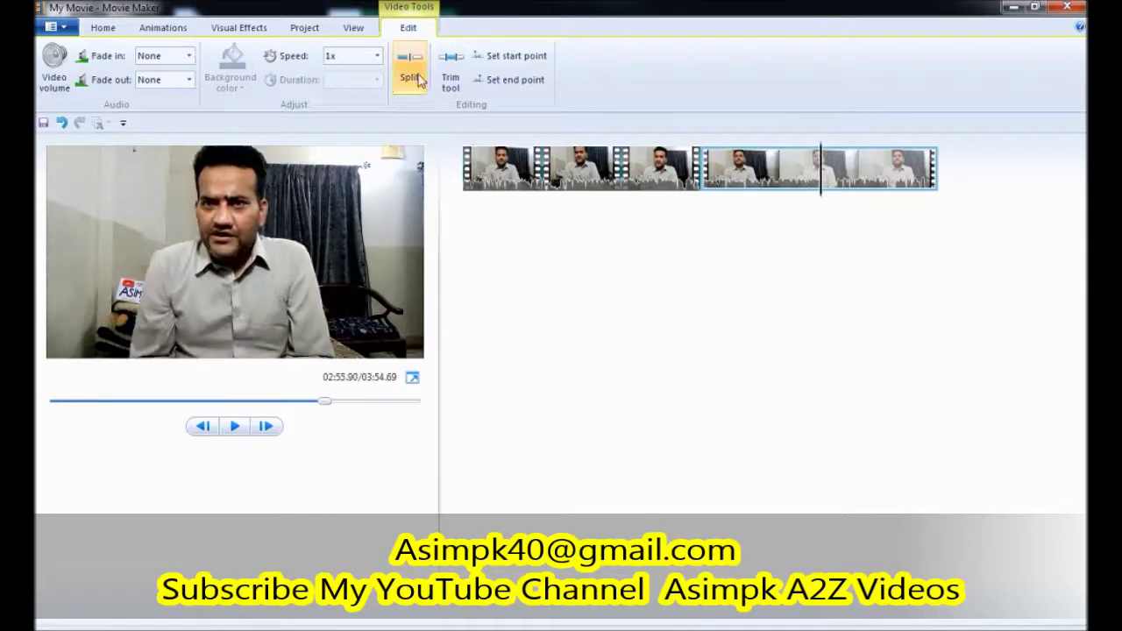
pyautogui.click(410, 70)
pyautogui.click(880, 203)
pyautogui.click(875, 203)
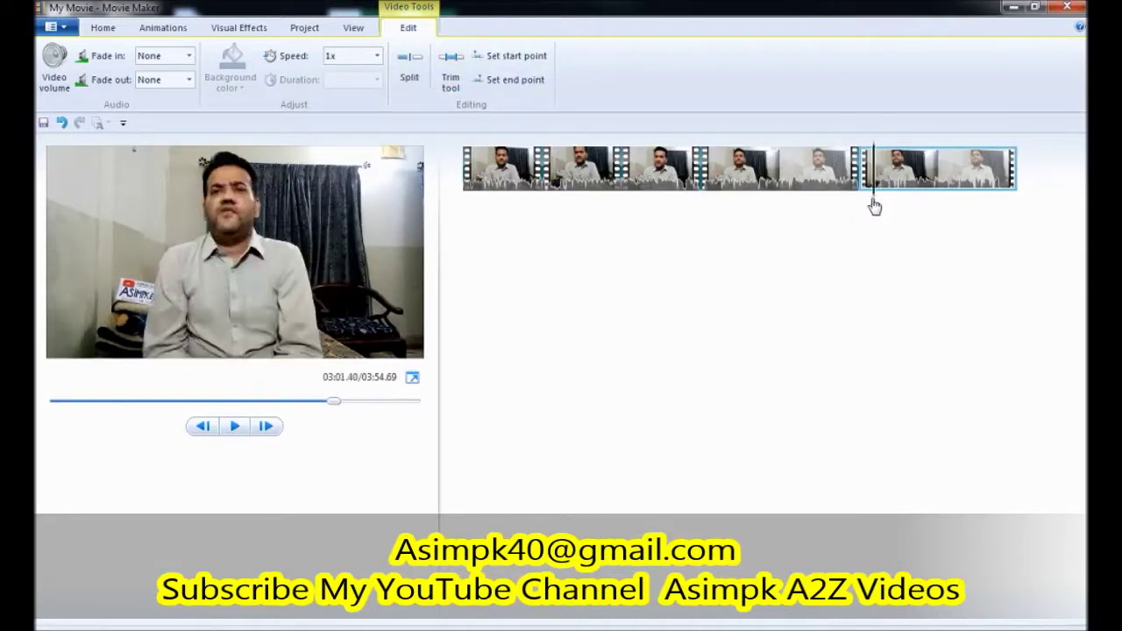
pyautogui.click(409, 71)
pyautogui.rightClick(881, 166)
pyautogui.click(929, 277)
pyautogui.click(501, 183)
pyautogui.click(739, 172)
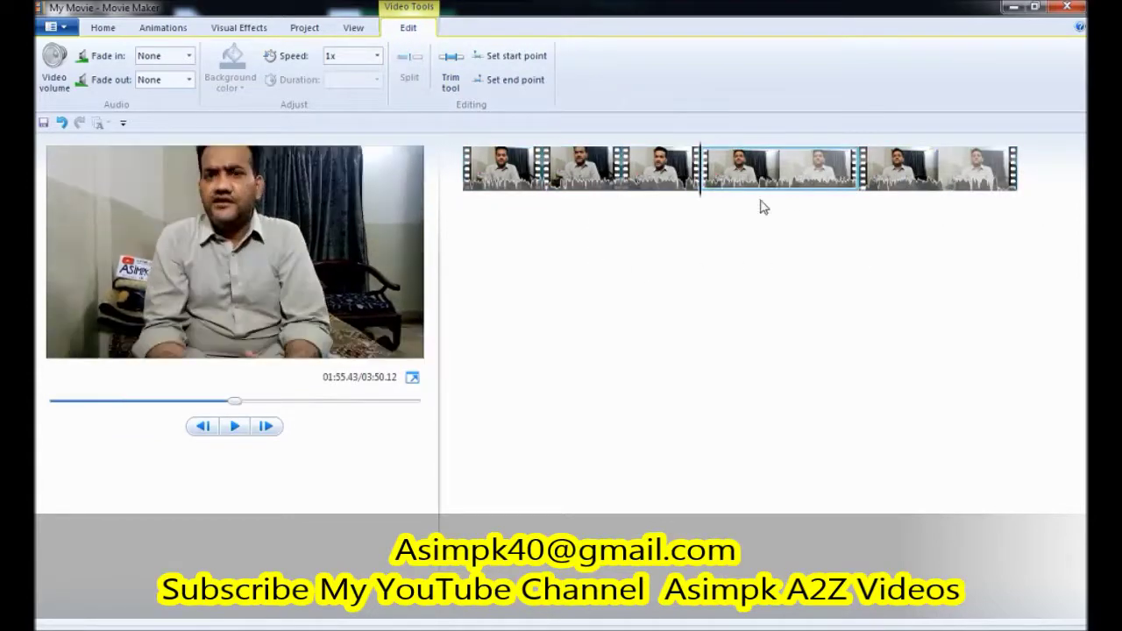
pyautogui.click(583, 175)
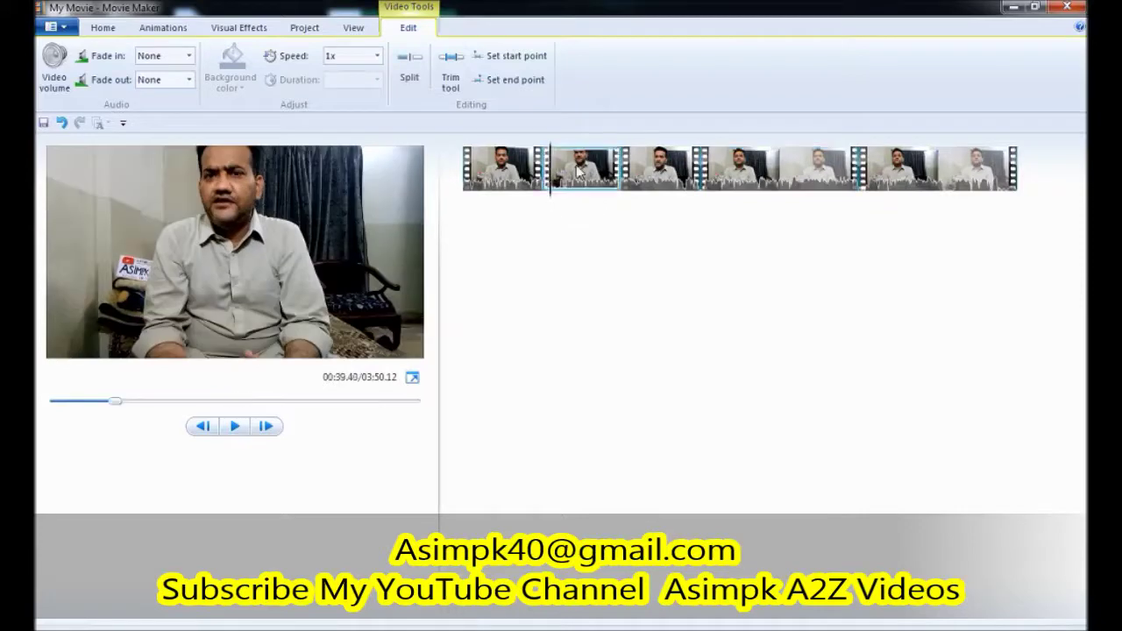
# - Give the second clip a diagonal wipe transition, previewing it in playback
pyautogui.click(154, 28)
pyautogui.click(247, 69)
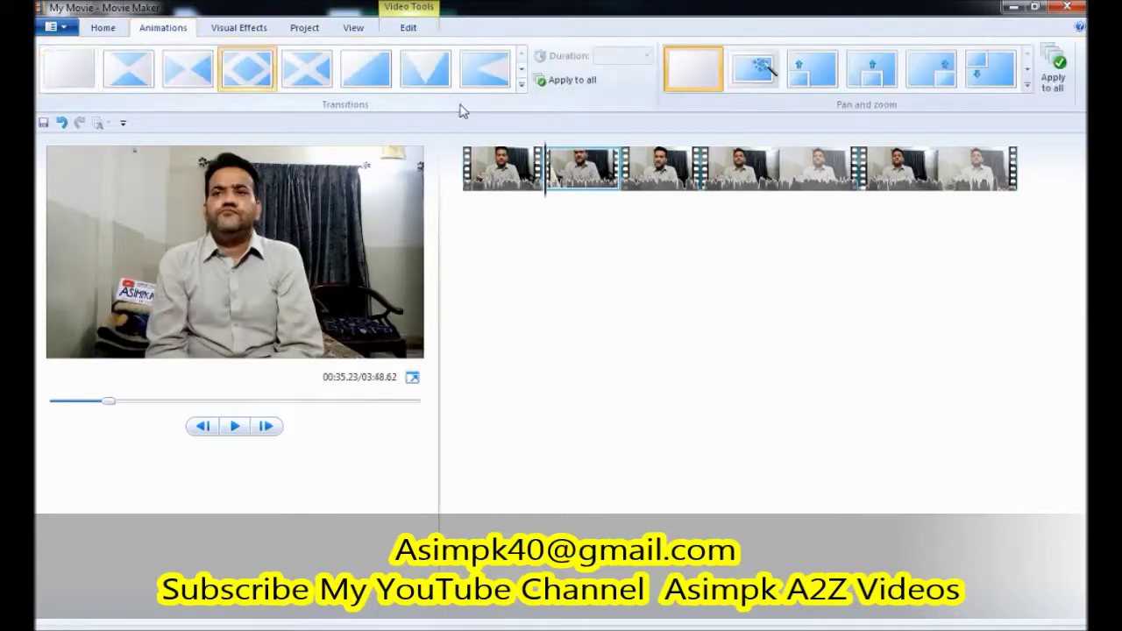
pyautogui.click(532, 195)
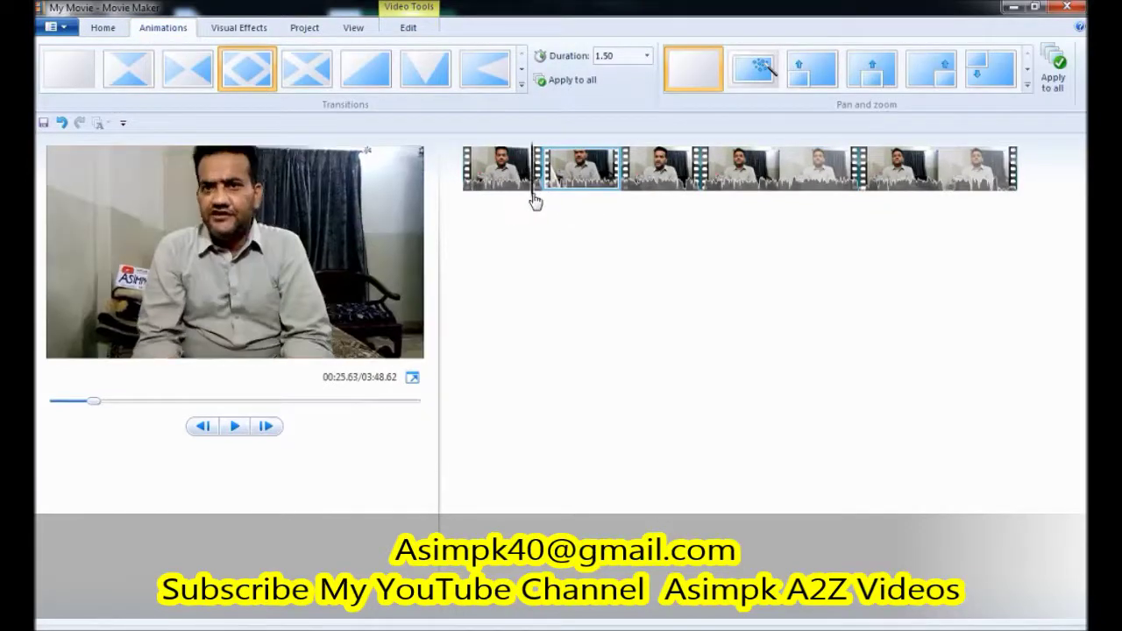
pyautogui.click(234, 426)
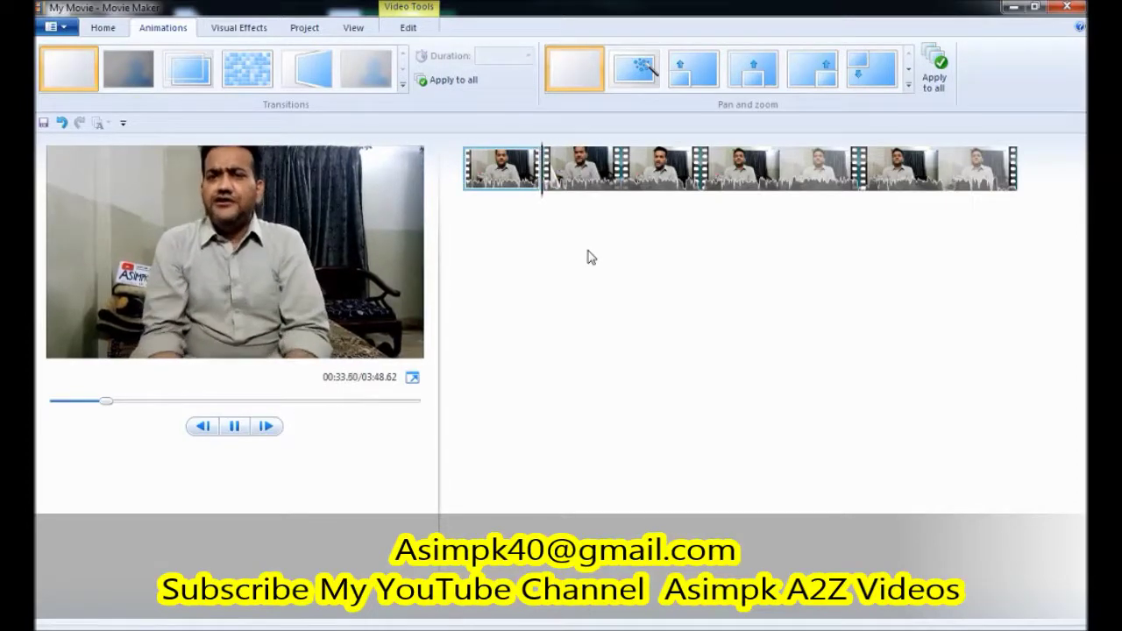
pyautogui.click(234, 426)
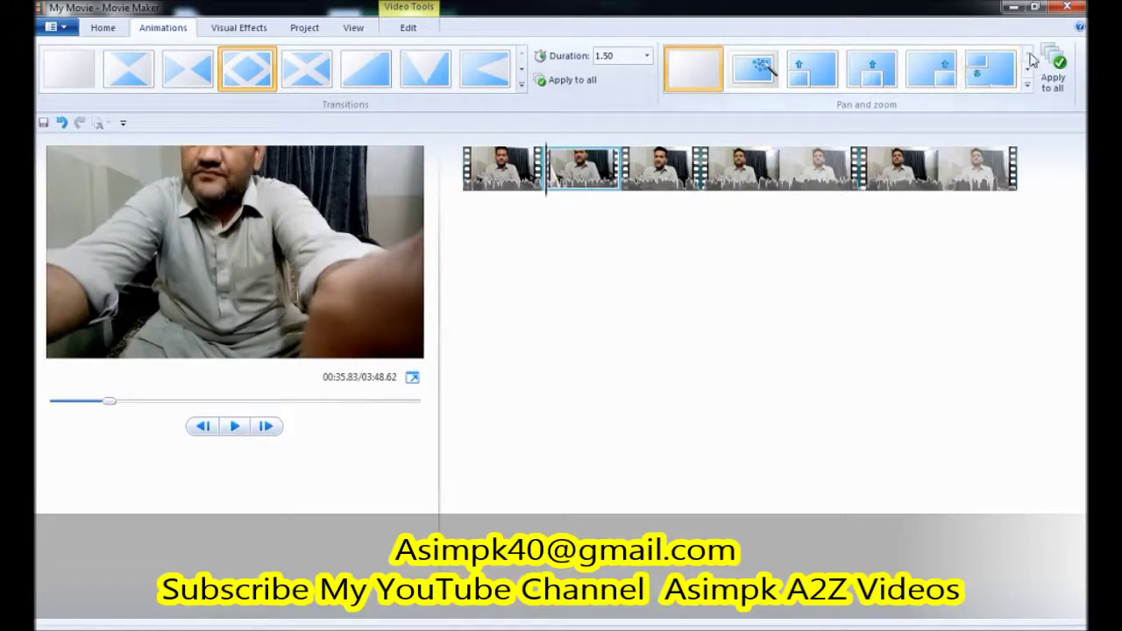
pyautogui.click(613, 205)
pyautogui.click(366, 69)
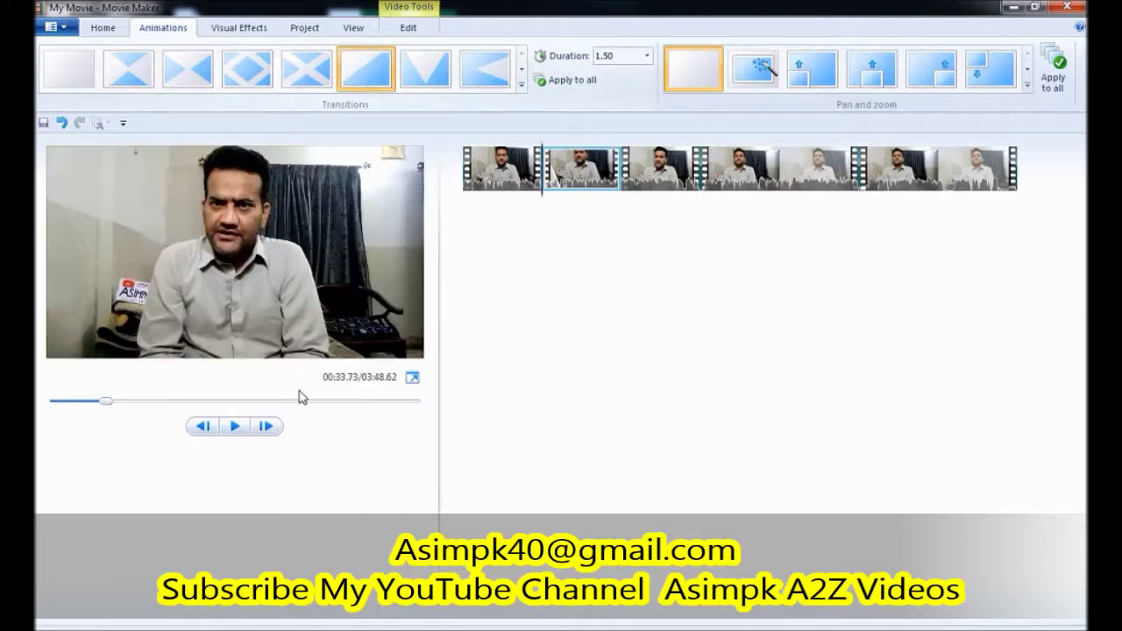
pyautogui.click(234, 428)
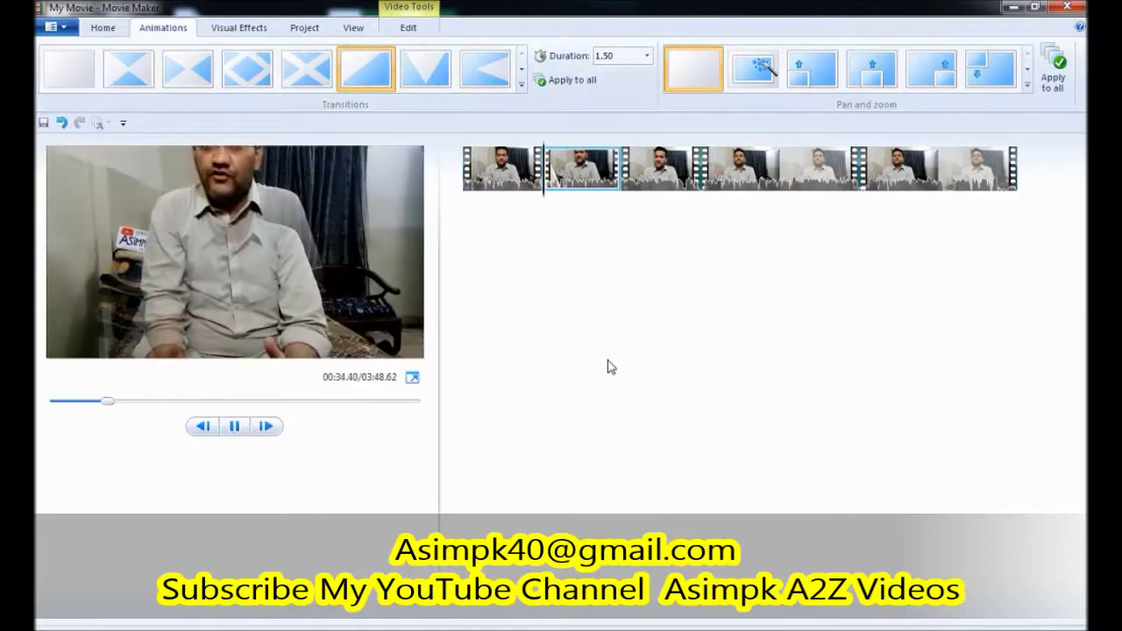
pyautogui.click(613, 207)
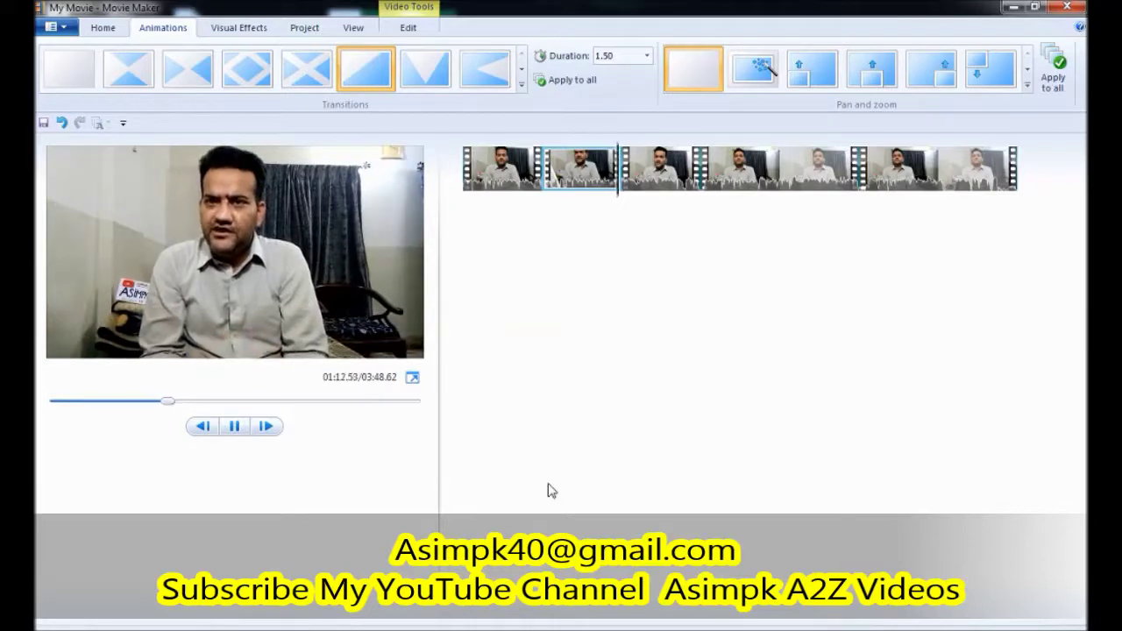
pyautogui.click(233, 427)
# - Apply a crossing transition to the fourth clip at 01:53
pyautogui.click(702, 171)
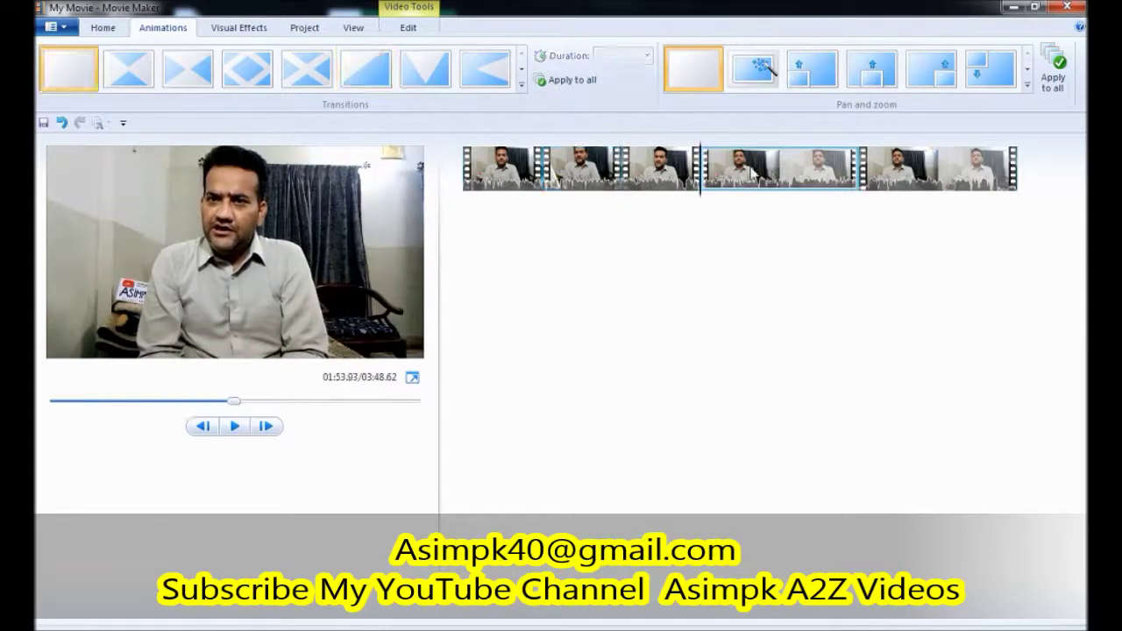
pyautogui.click(129, 68)
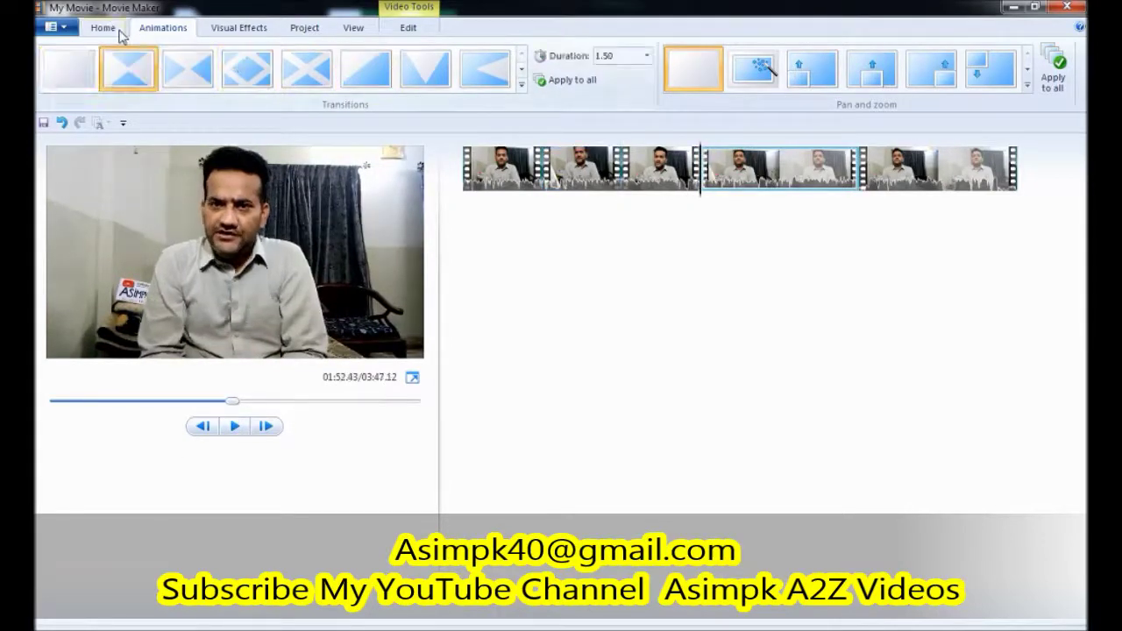
pyautogui.click(107, 27)
# - Insert a blank title clip and drag it to the very start of the storyboard
pyautogui.click(341, 52)
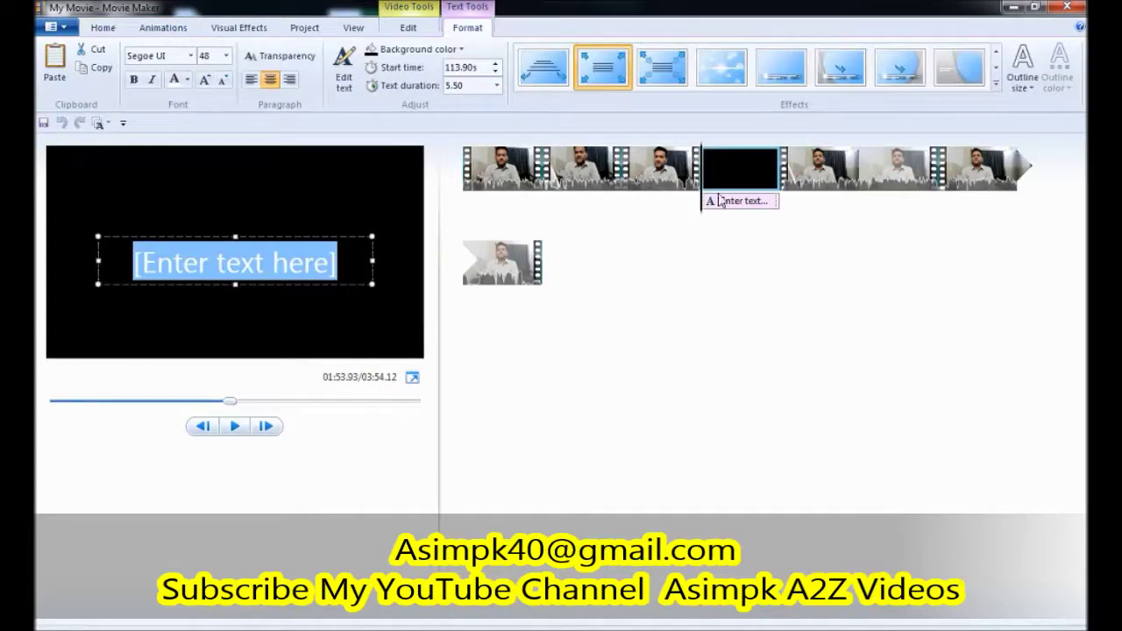
pyautogui.moveTo(741, 171); pyautogui.dragTo(491, 175)
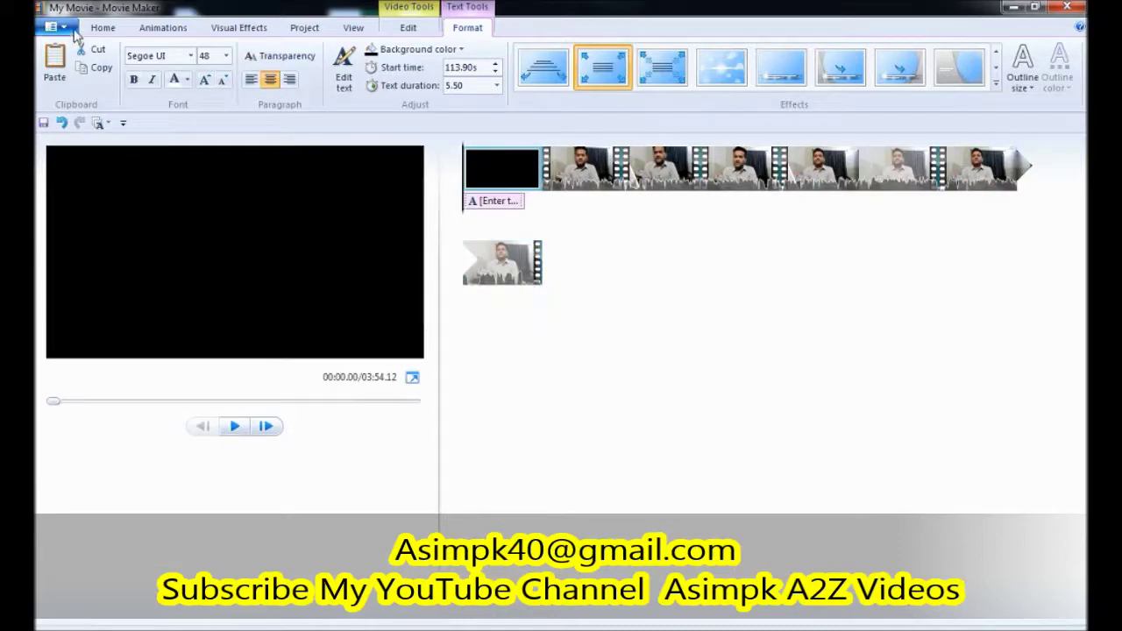
pyautogui.click(66, 28)
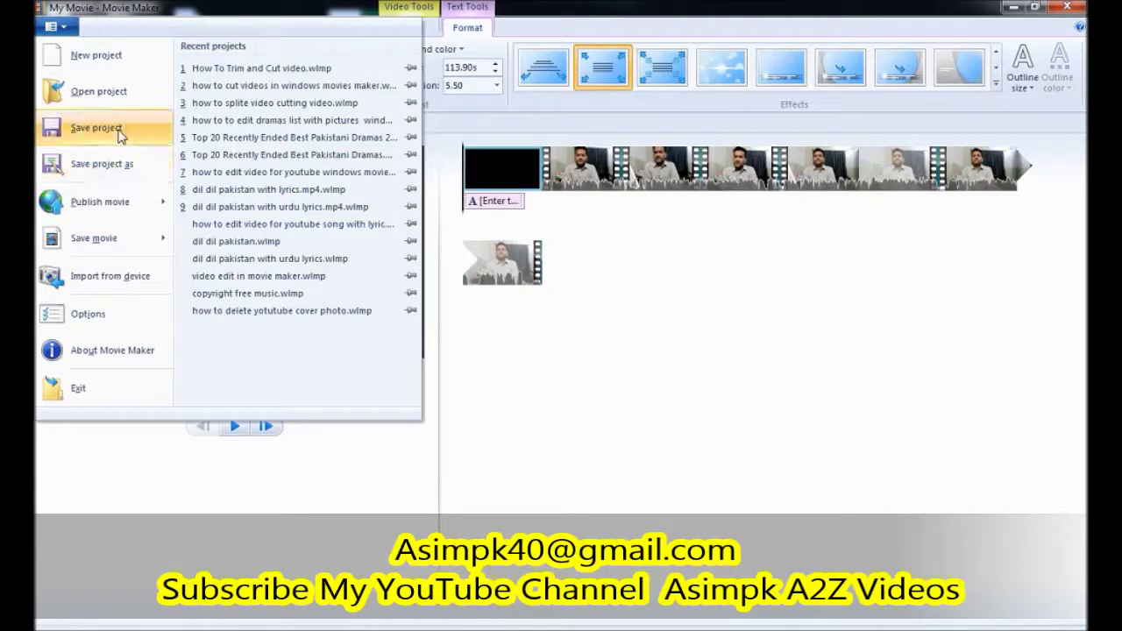
# - Check an existing file's properties in the Save Project dialog, then cancel without saving
pyautogui.click(120, 132)
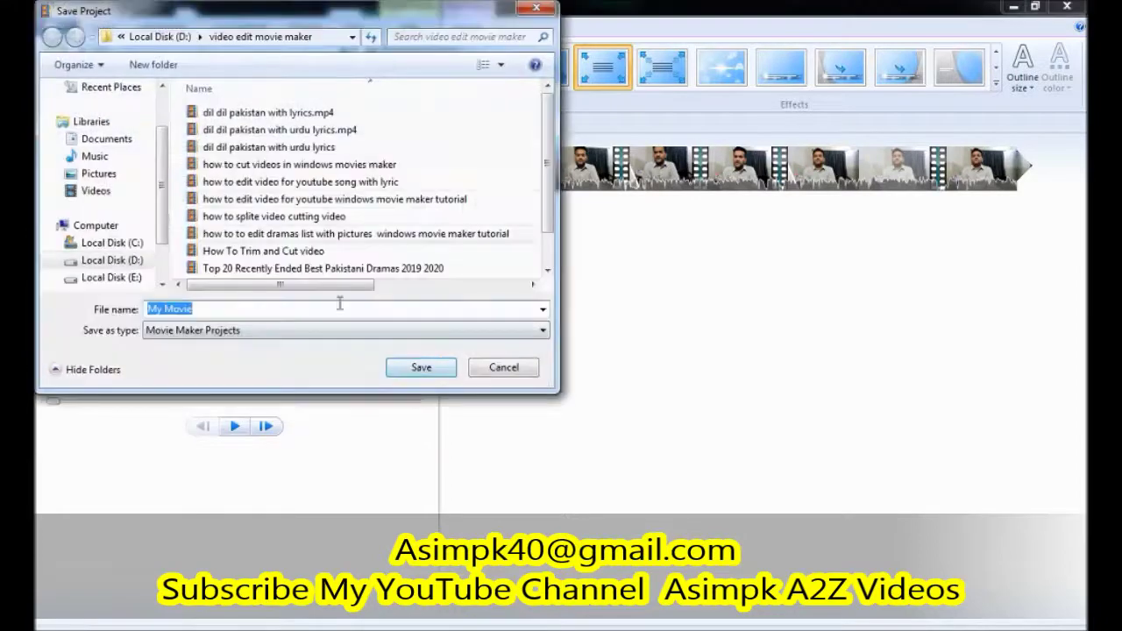
pyautogui.rightClick(290, 113)
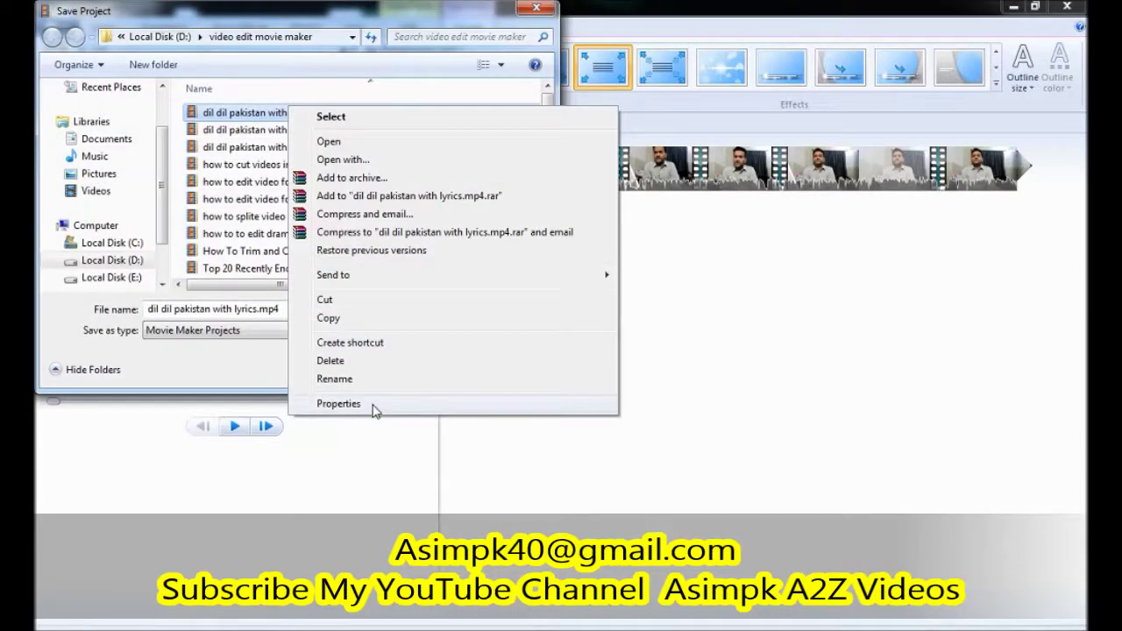
pyautogui.click(375, 403)
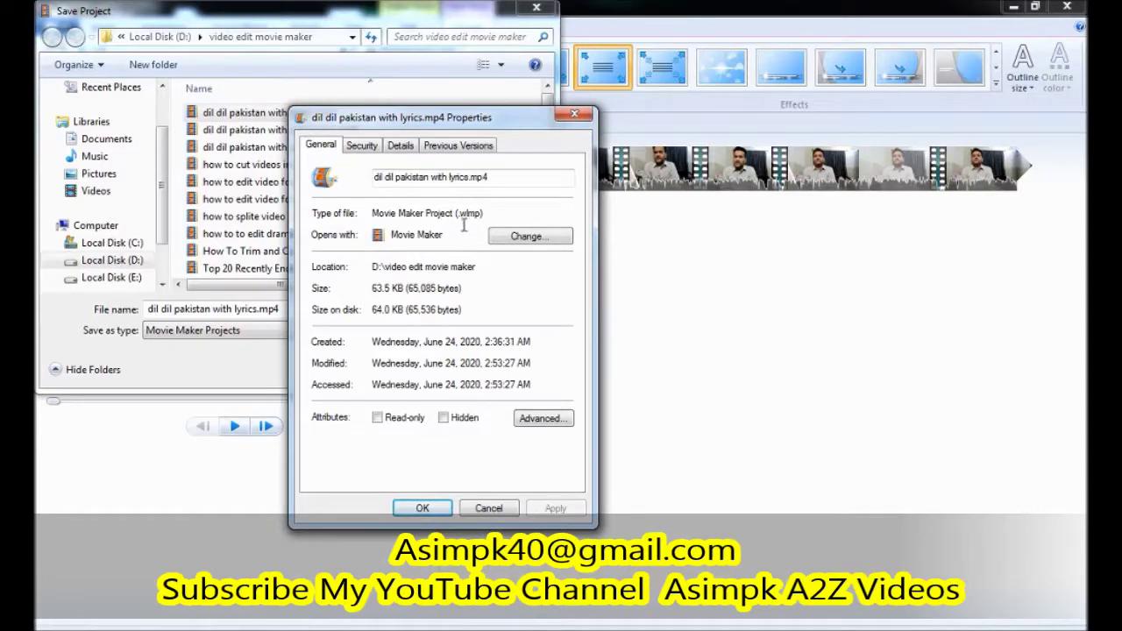
pyautogui.click(507, 516)
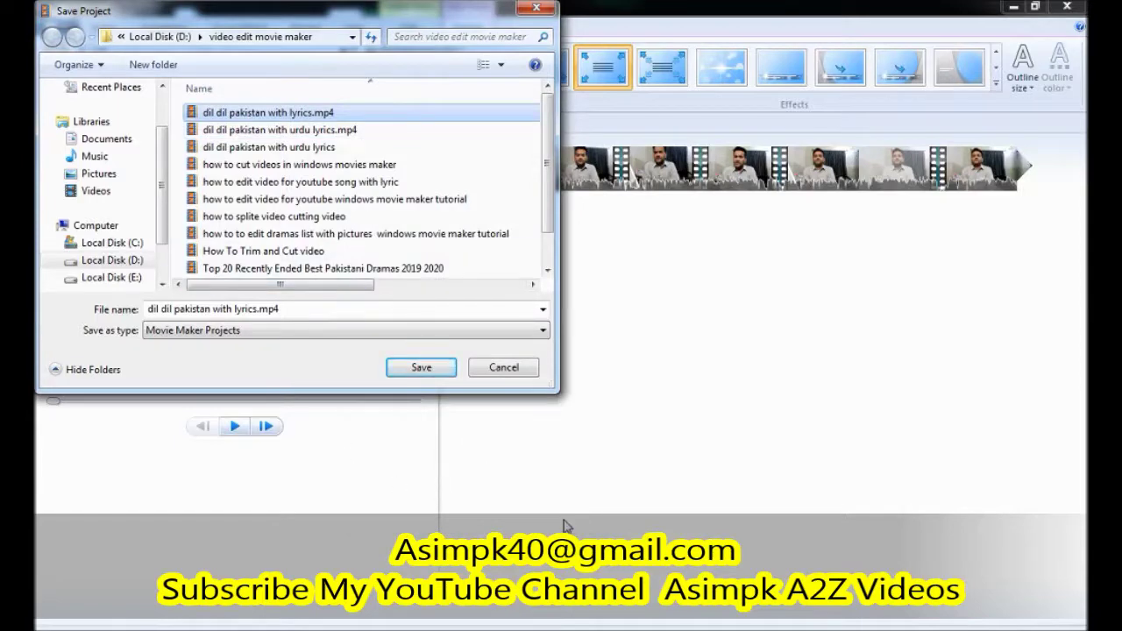
pyautogui.click(485, 370)
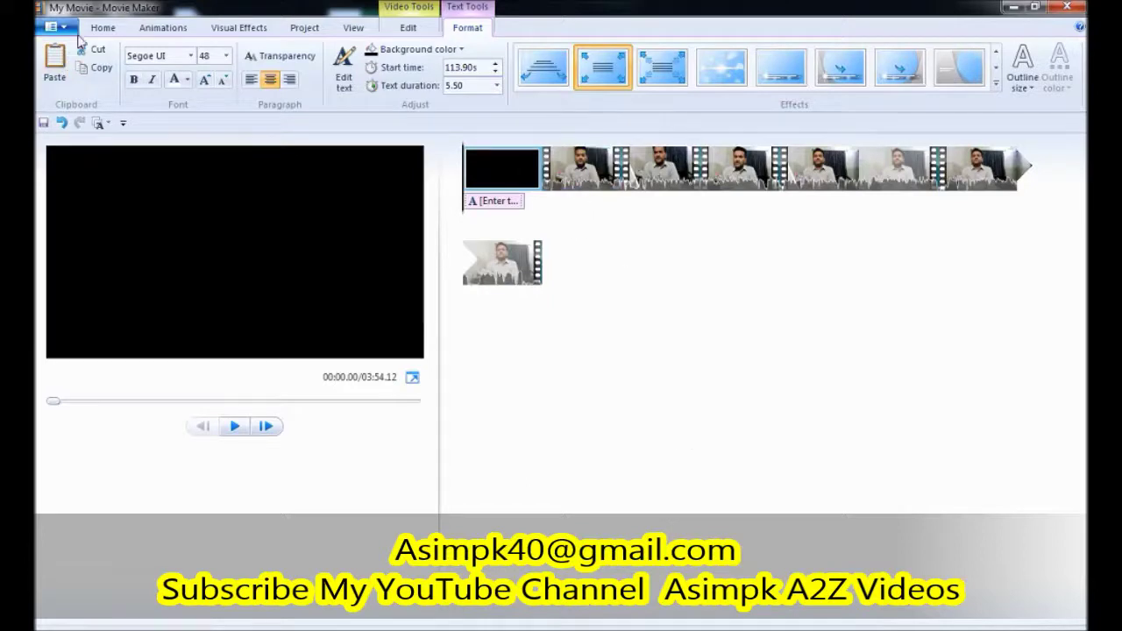
# - Choose Save movie > YouTube from the File menu to begin exporting
pyautogui.click(101, 27)
pyautogui.click(61, 29)
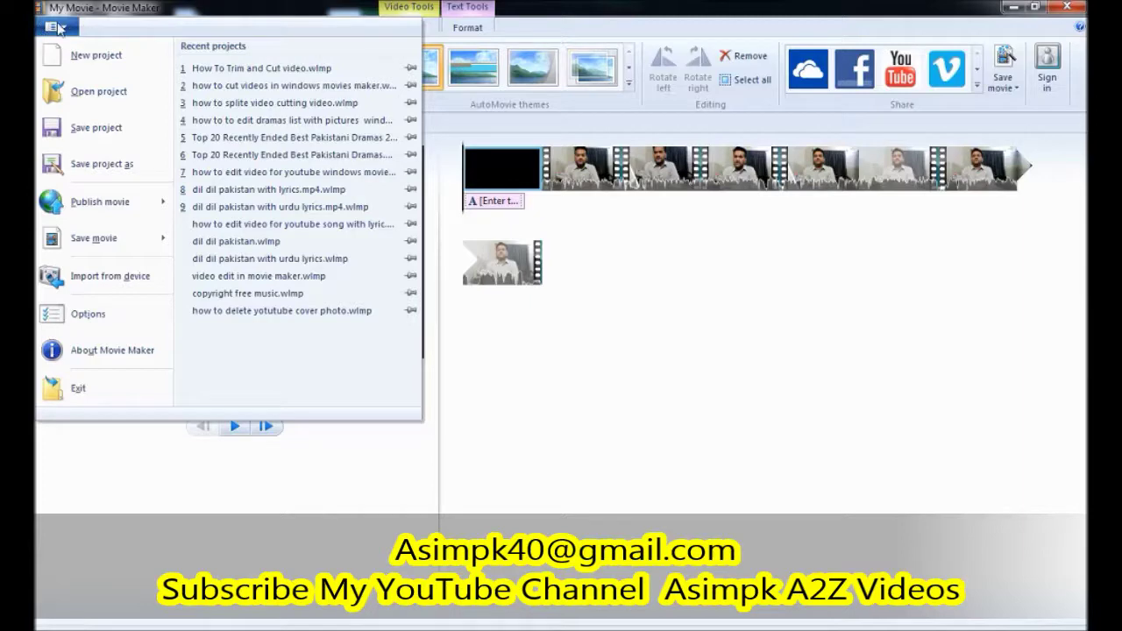
pyautogui.click(59, 28)
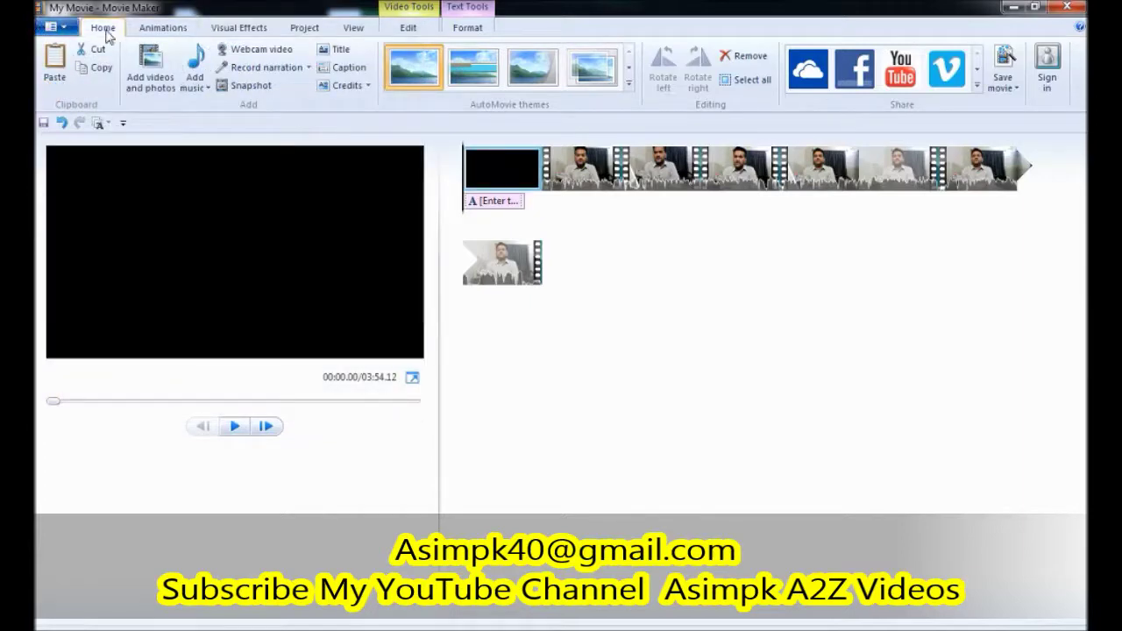
pyautogui.click(63, 28)
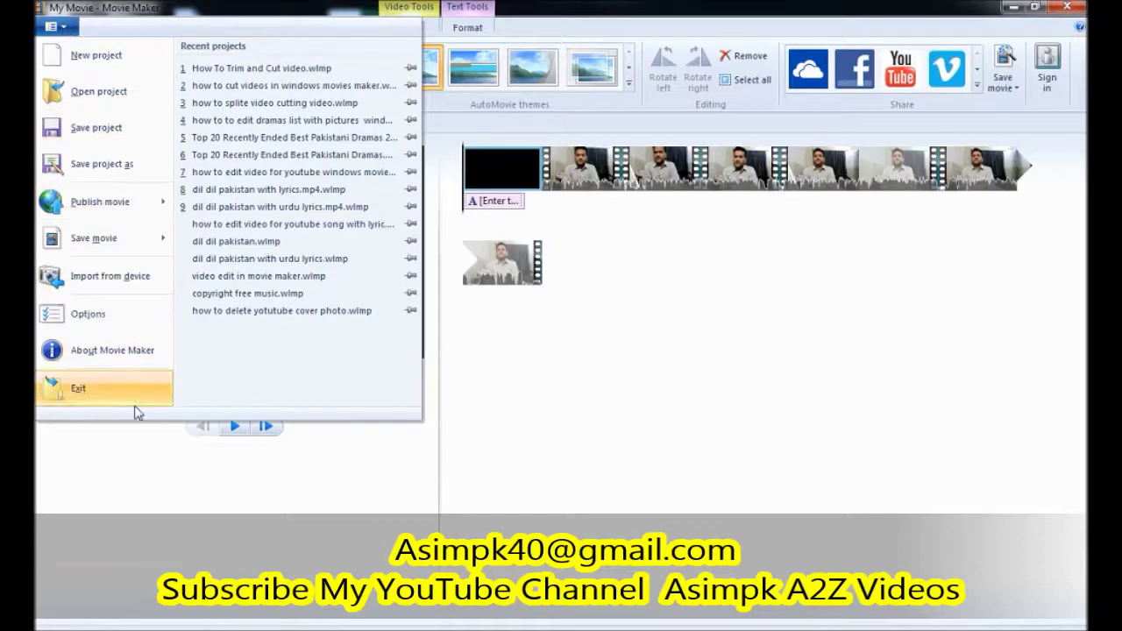
pyautogui.moveTo(96, 252)
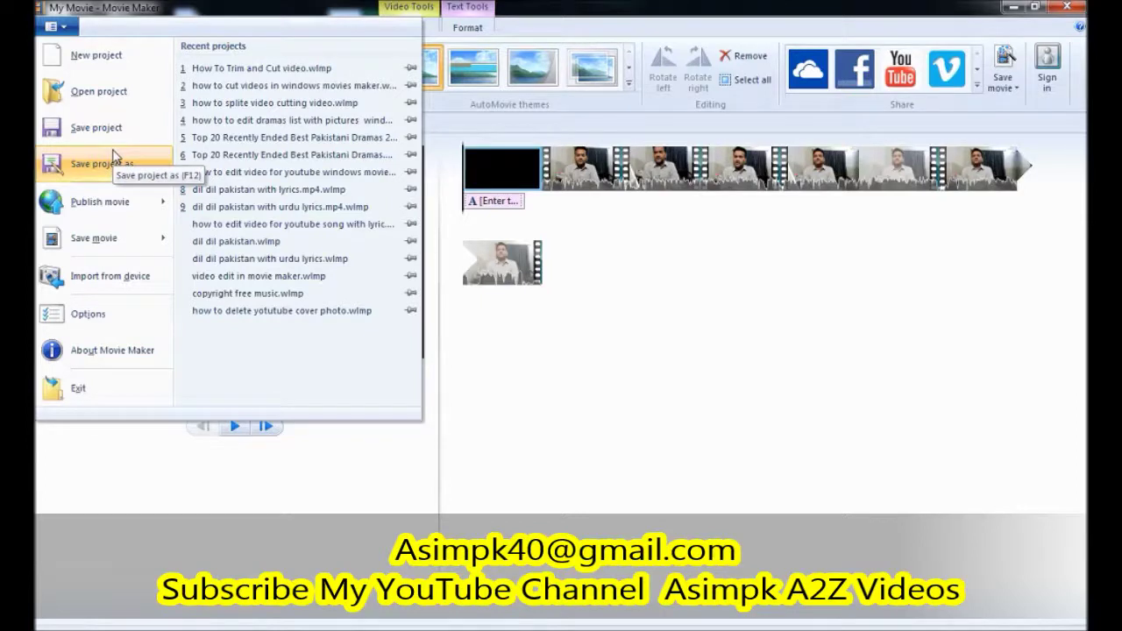
pyautogui.moveTo(128, 242)
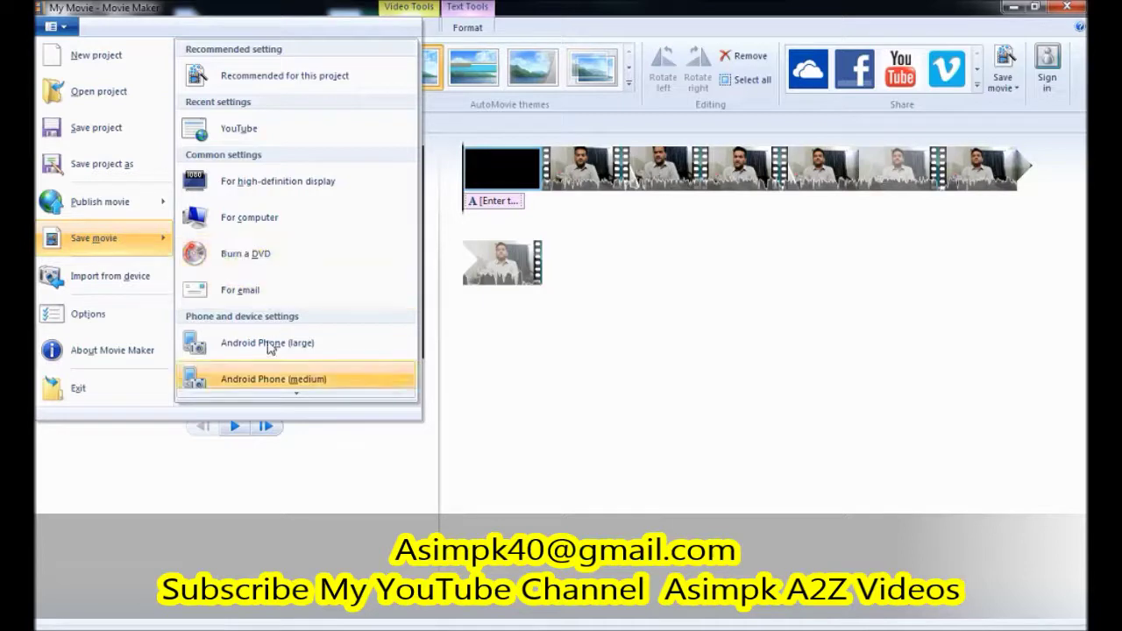
pyautogui.moveTo(273, 394)
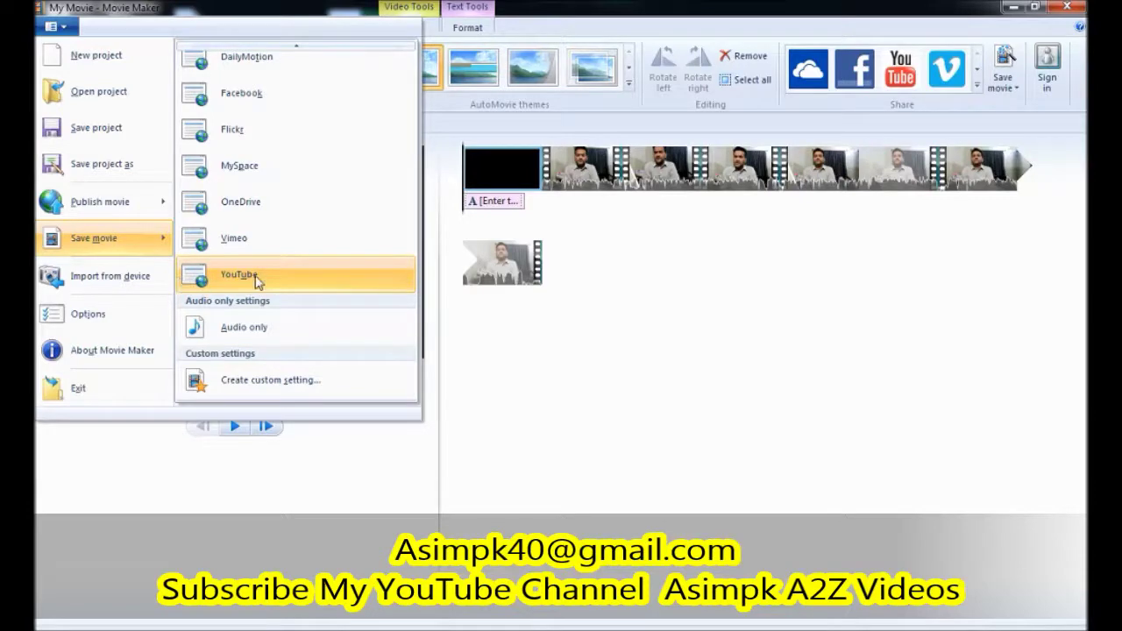
pyautogui.click(257, 277)
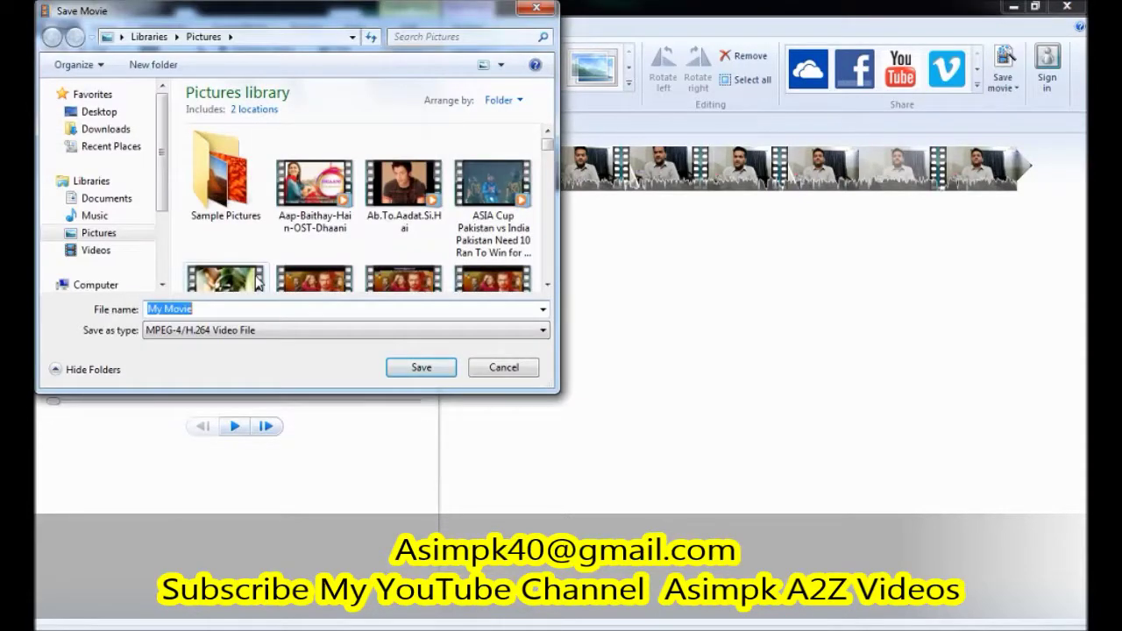
# - Replace 'My Movie' with a new file name, keep MPEG-4/H.264 Video File, and save
pyautogui.click(222, 313)
pyautogui.doubleClick(238, 308)
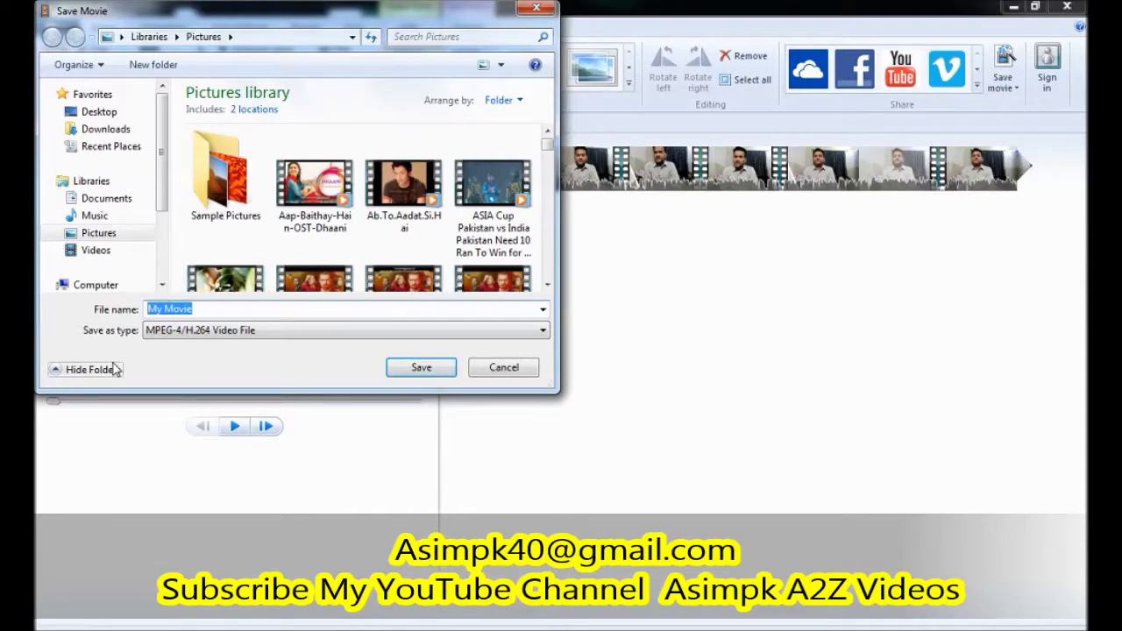
pyautogui.write('asi')
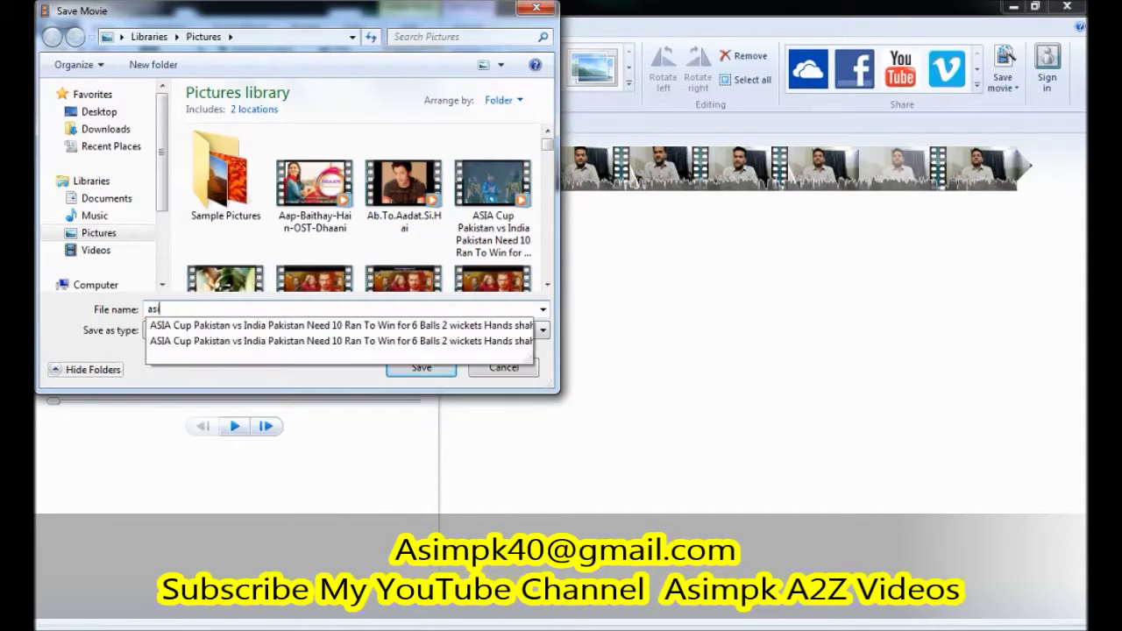
pyautogui.write('m')
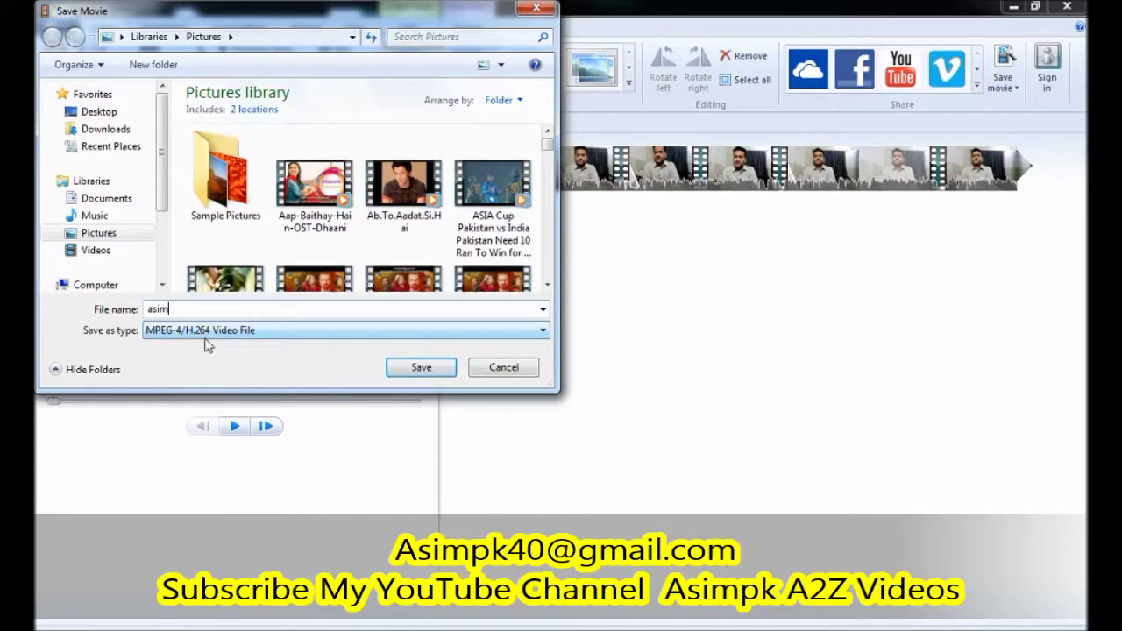
pyautogui.click(512, 335)
pyautogui.click(520, 341)
pyautogui.click(521, 337)
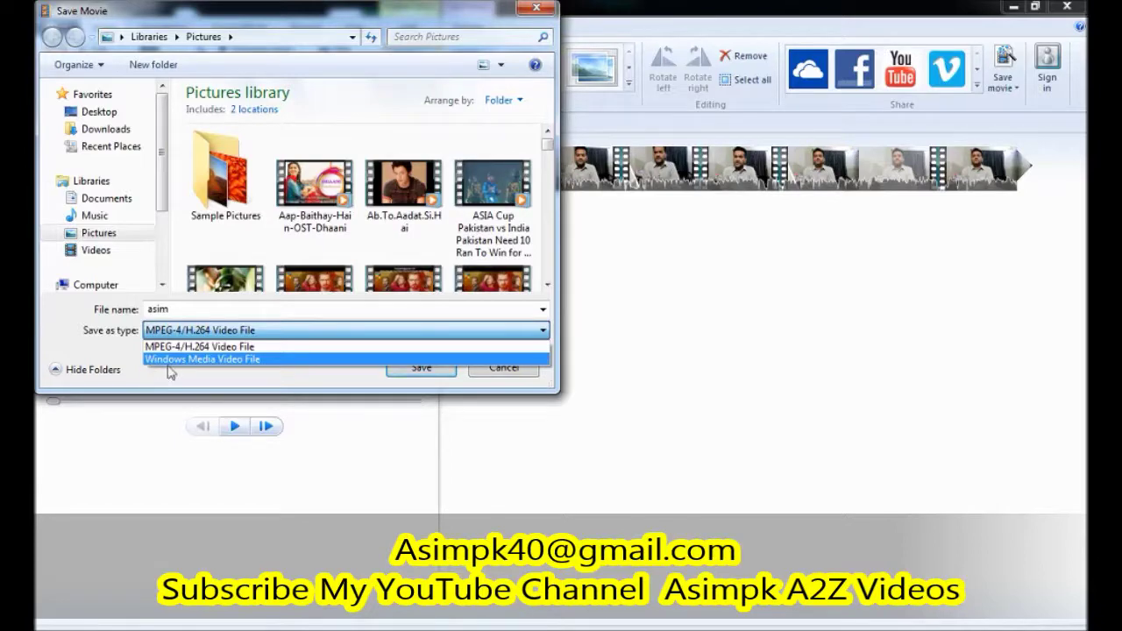
pyautogui.click(238, 375)
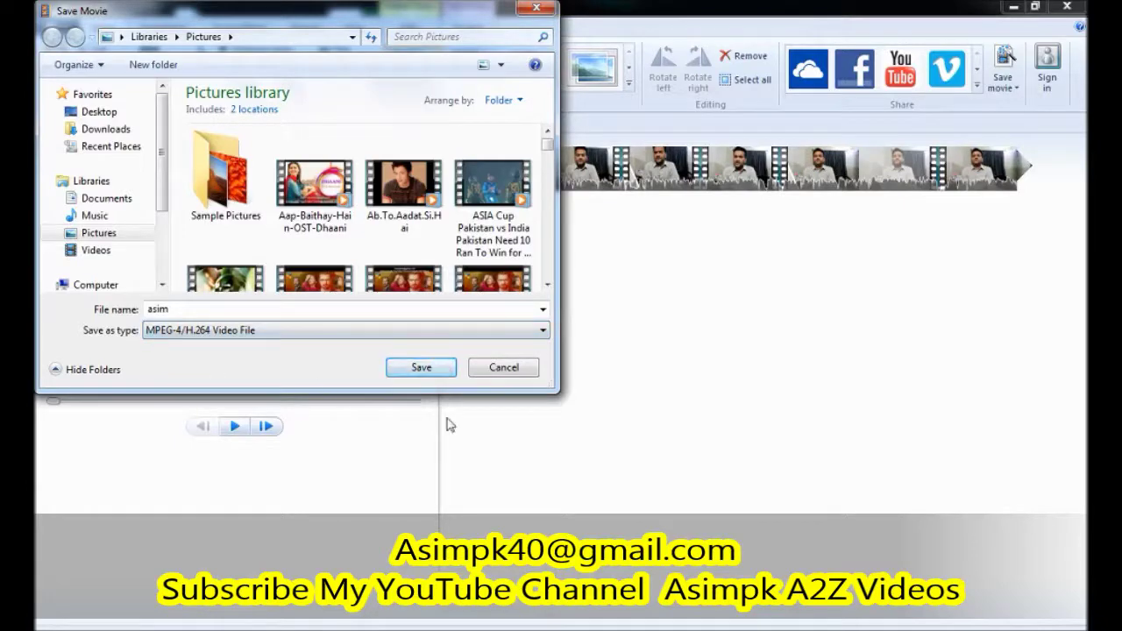
pyautogui.click(412, 369)
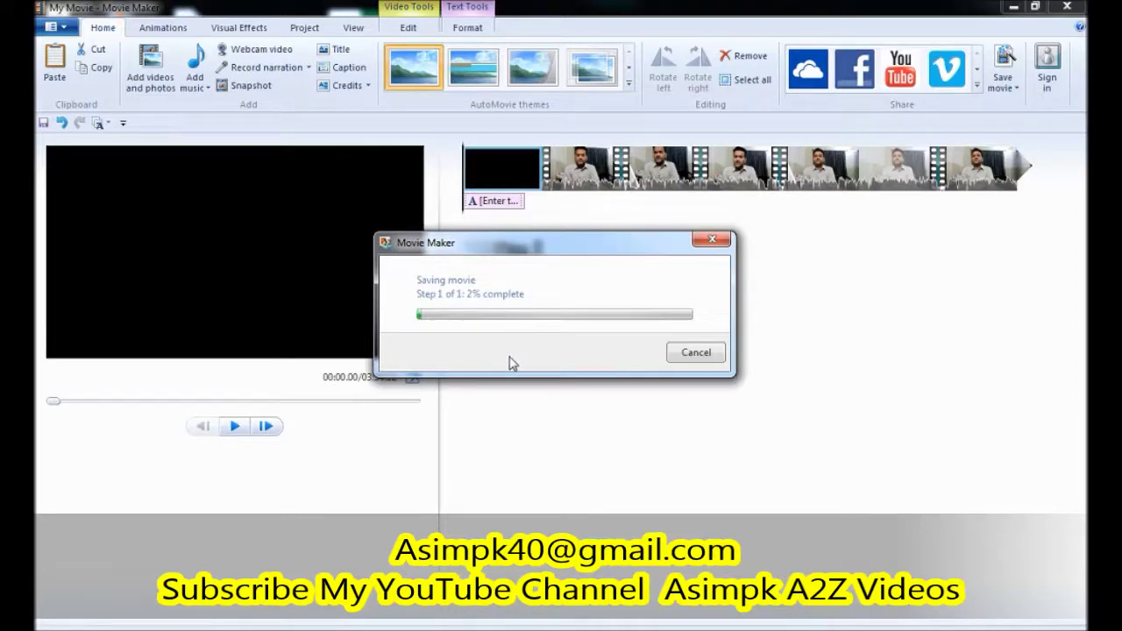
# - Cancel the export at 2%, confirm with Yes, and return to the Home tab
pyautogui.click(693, 352)
pyautogui.click(591, 316)
pyautogui.click(697, 353)
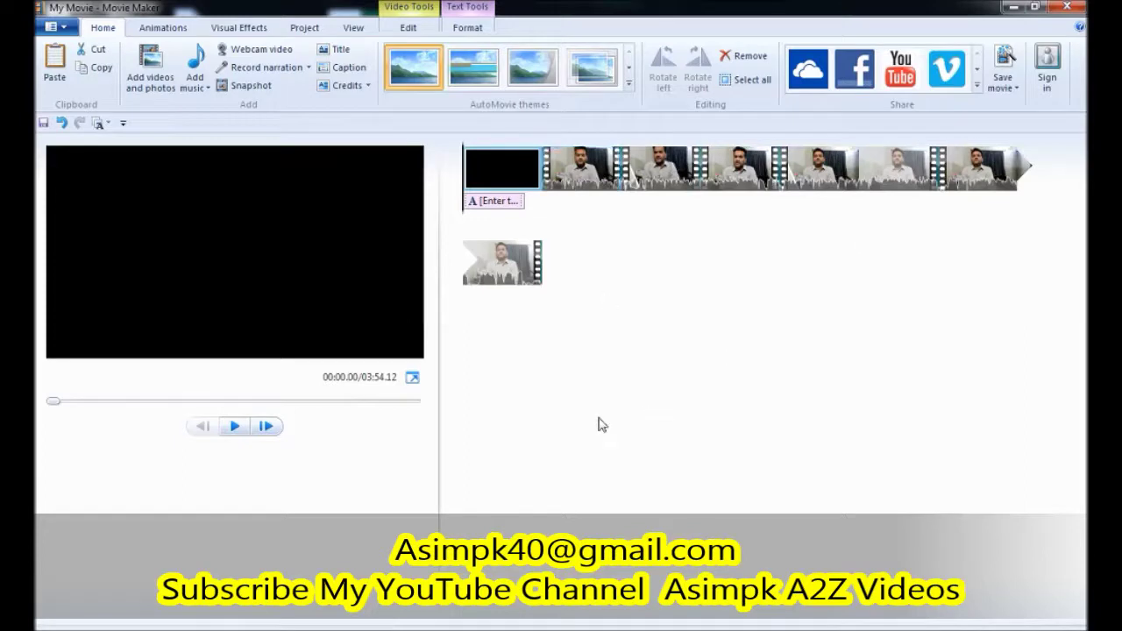
pyautogui.click(167, 28)
pyautogui.click(105, 28)
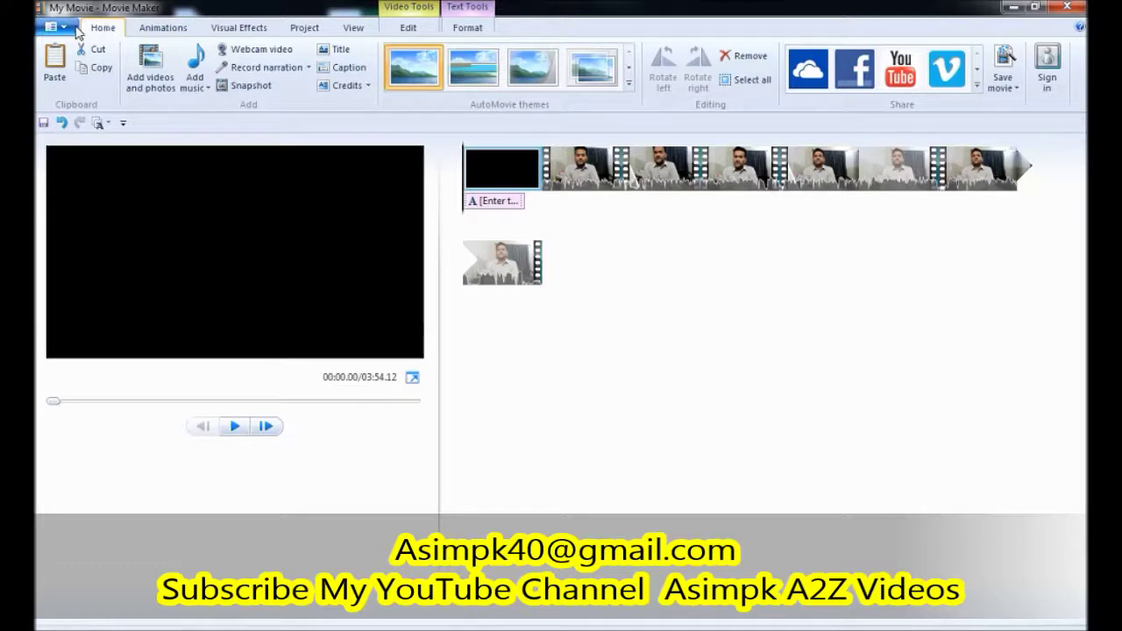
pyautogui.click(54, 27)
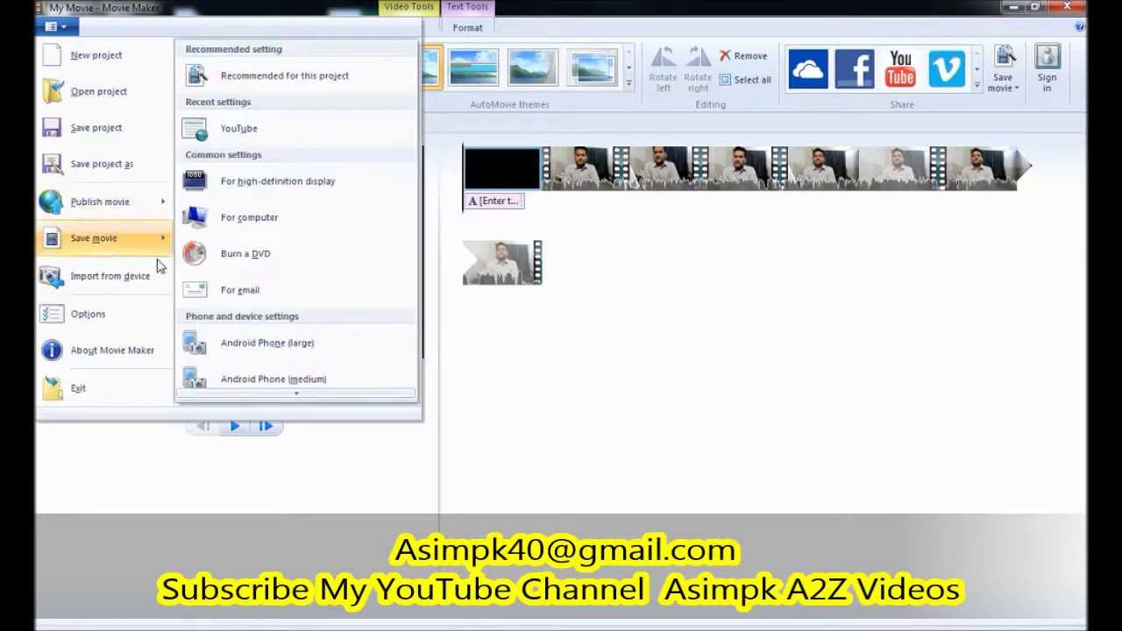
pyautogui.moveTo(113, 255)
pyautogui.click(296, 395)
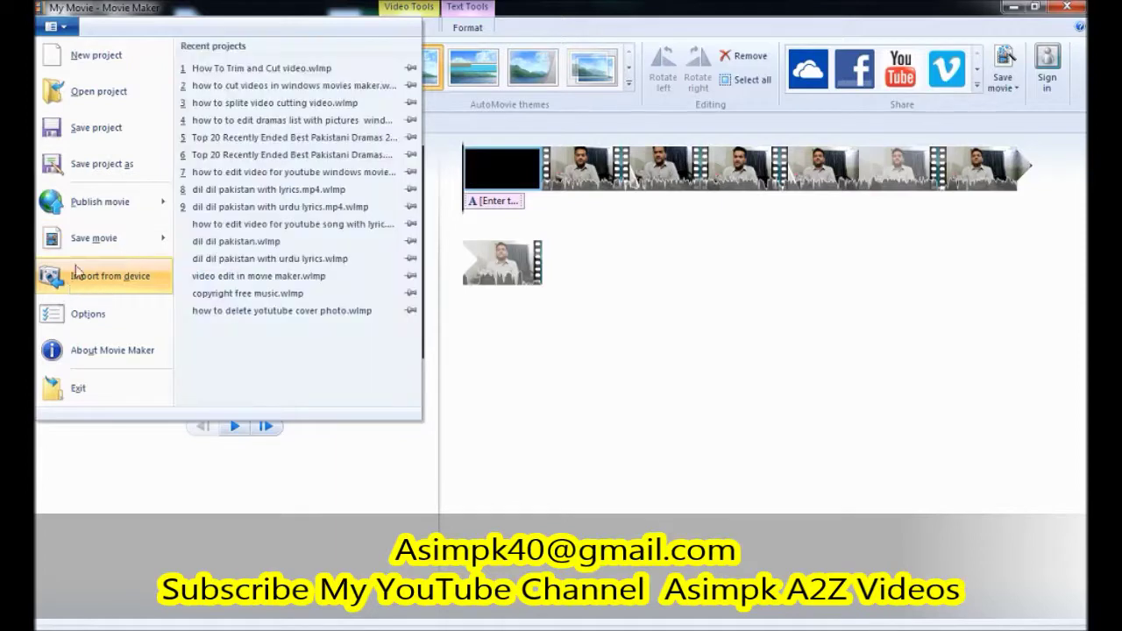
pyautogui.moveTo(95, 252)
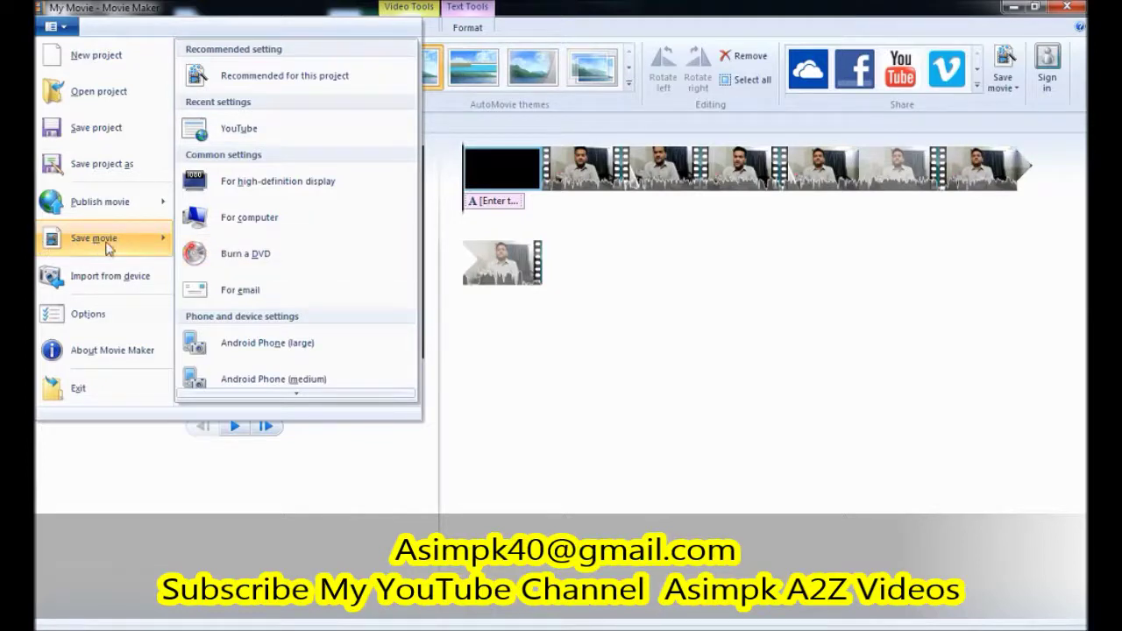
pyautogui.scroll(-10, 320, 390)
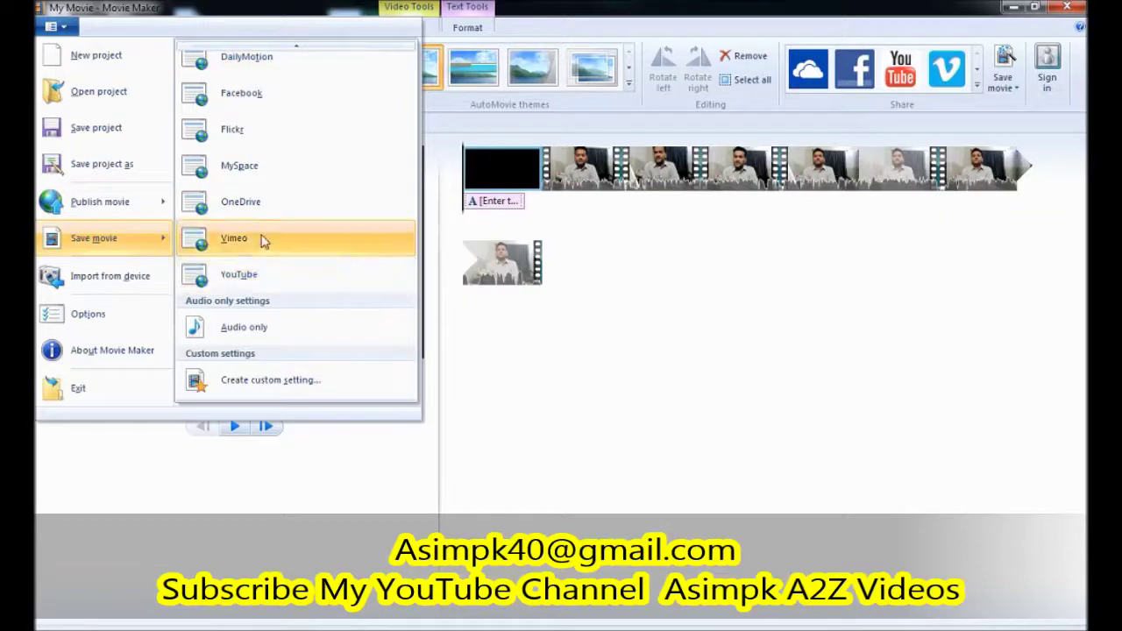
pyautogui.scroll(5, 307, 55)
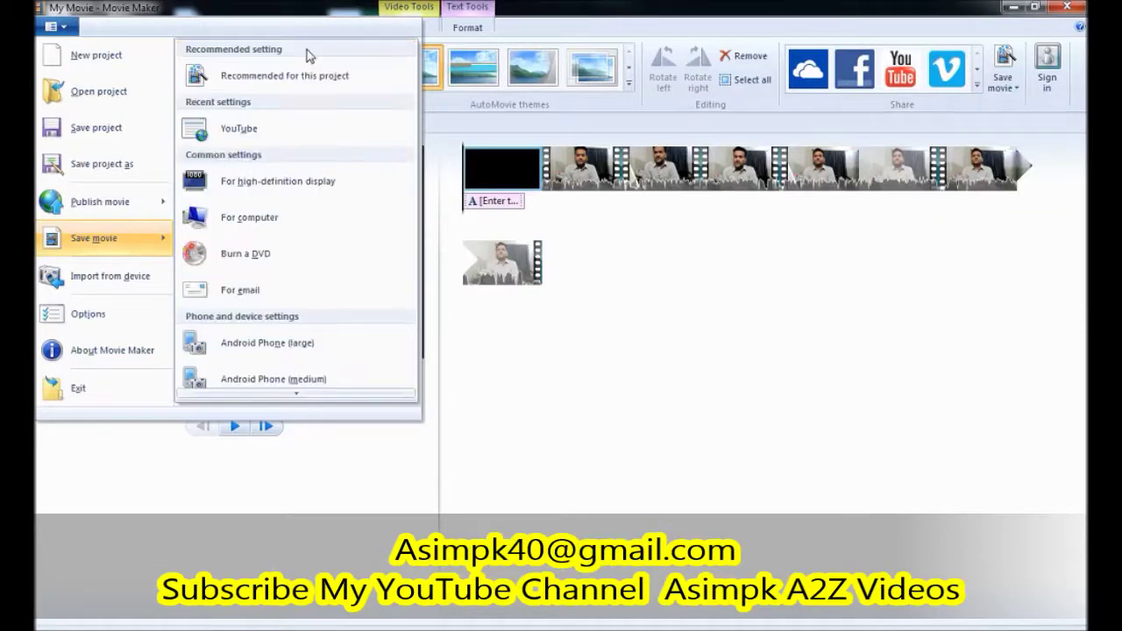
pyautogui.scroll(-5, 289, 394)
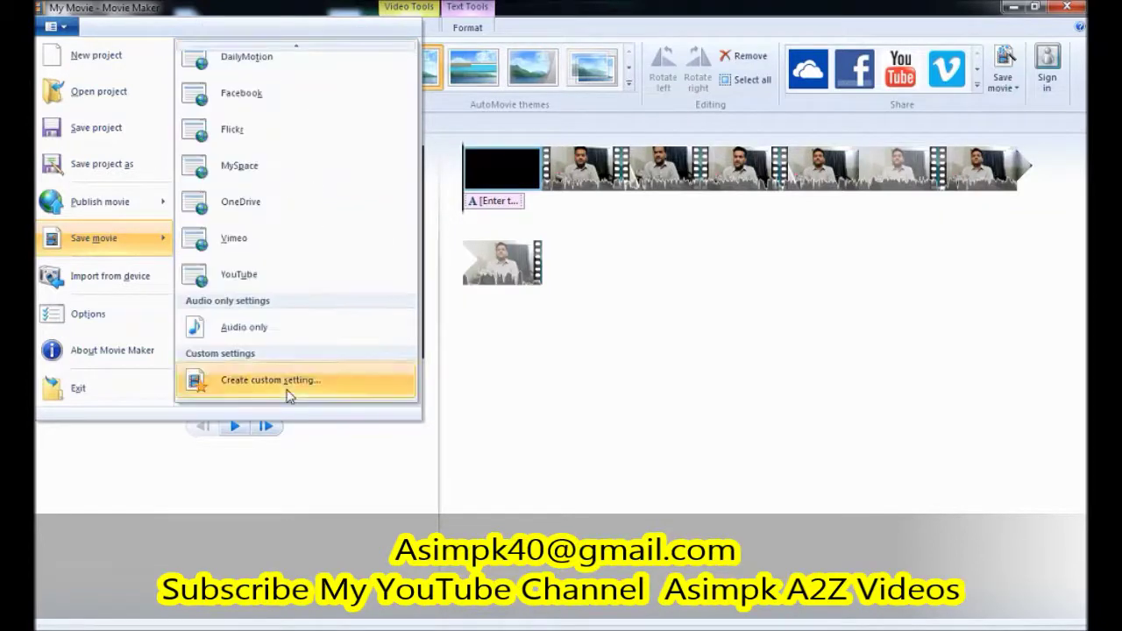
pyautogui.click(254, 277)
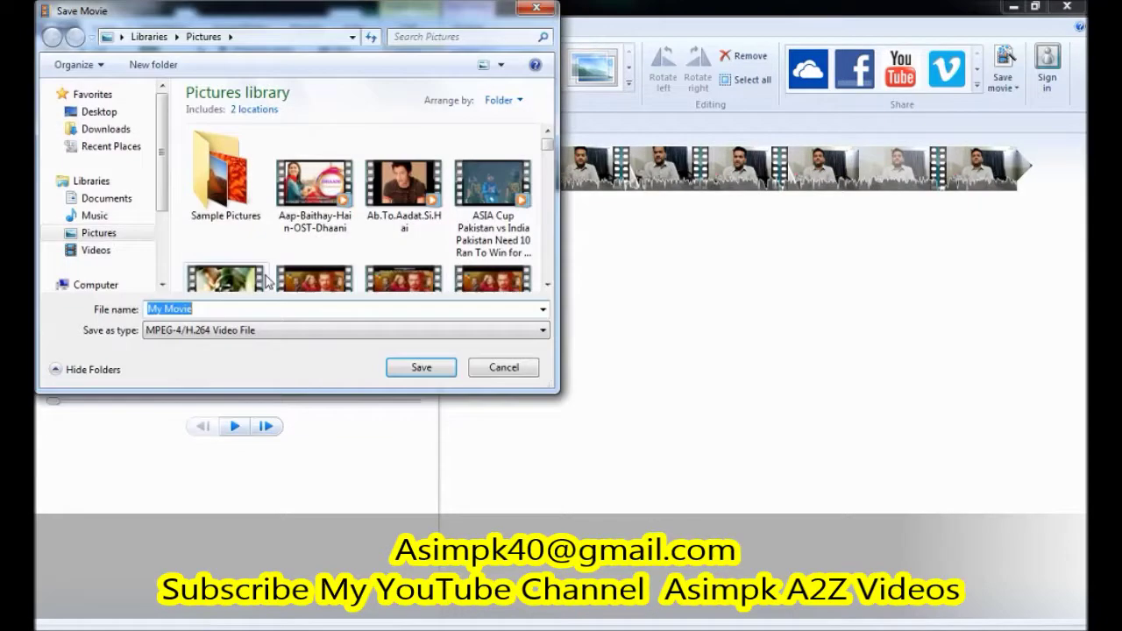
pyautogui.click(240, 309)
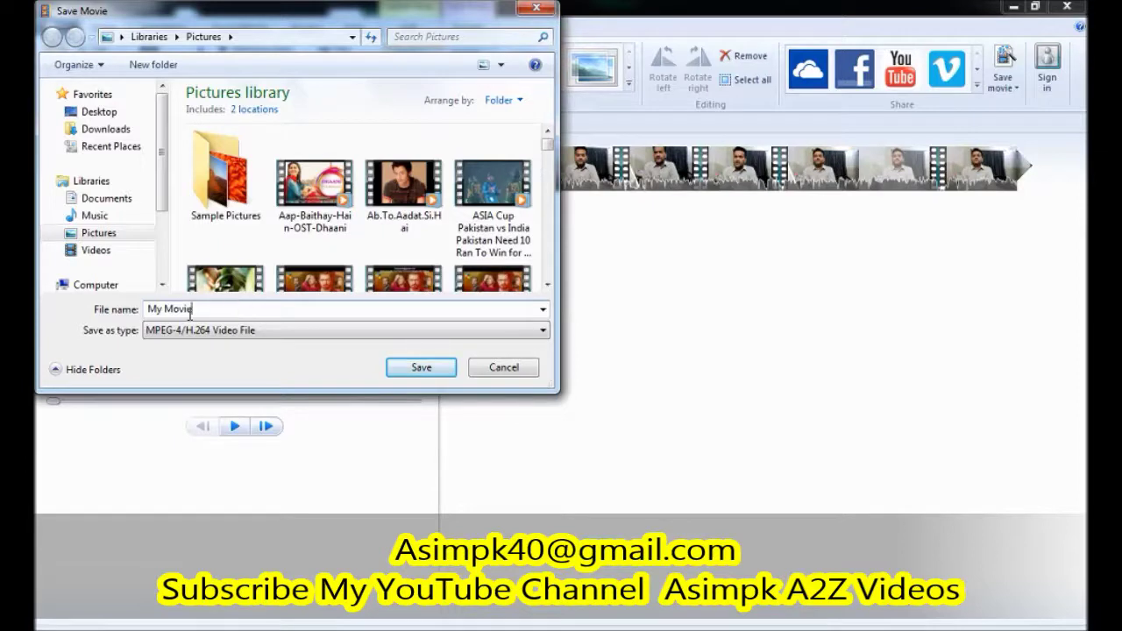
pyautogui.moveTo(230, 309); pyautogui.dragTo(118, 317)
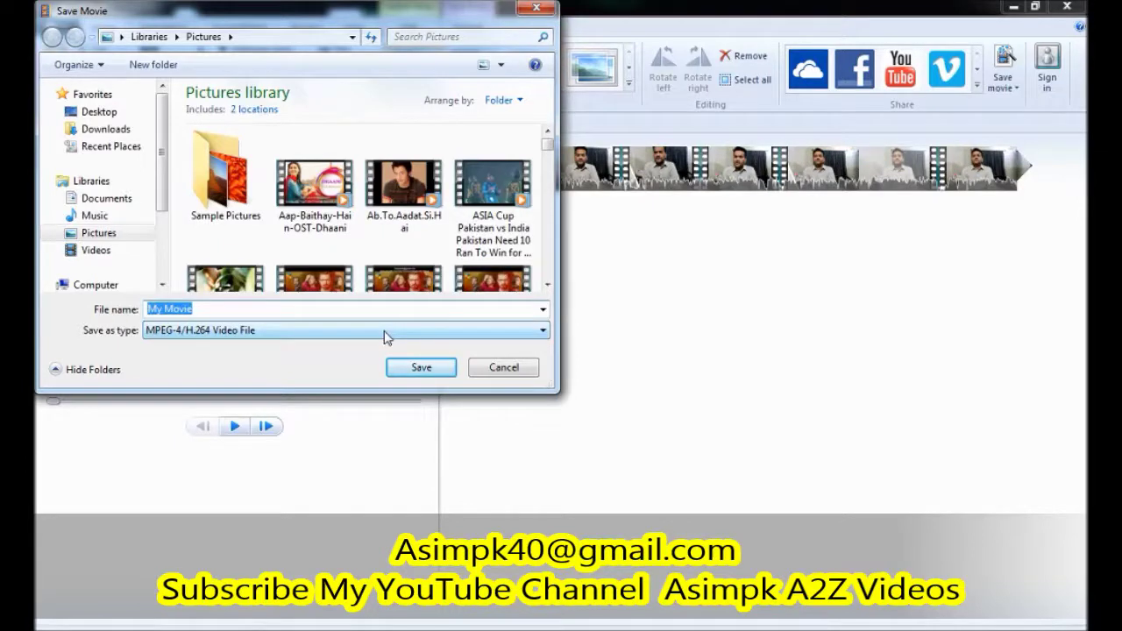
pyautogui.click(496, 369)
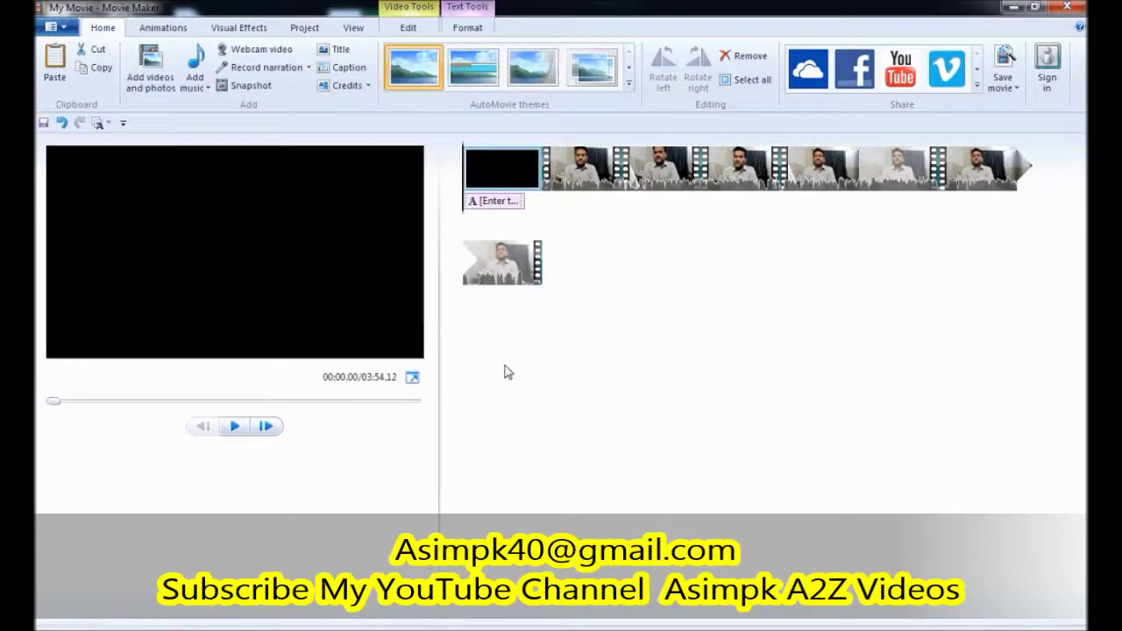
pyautogui.click(1075, 9)
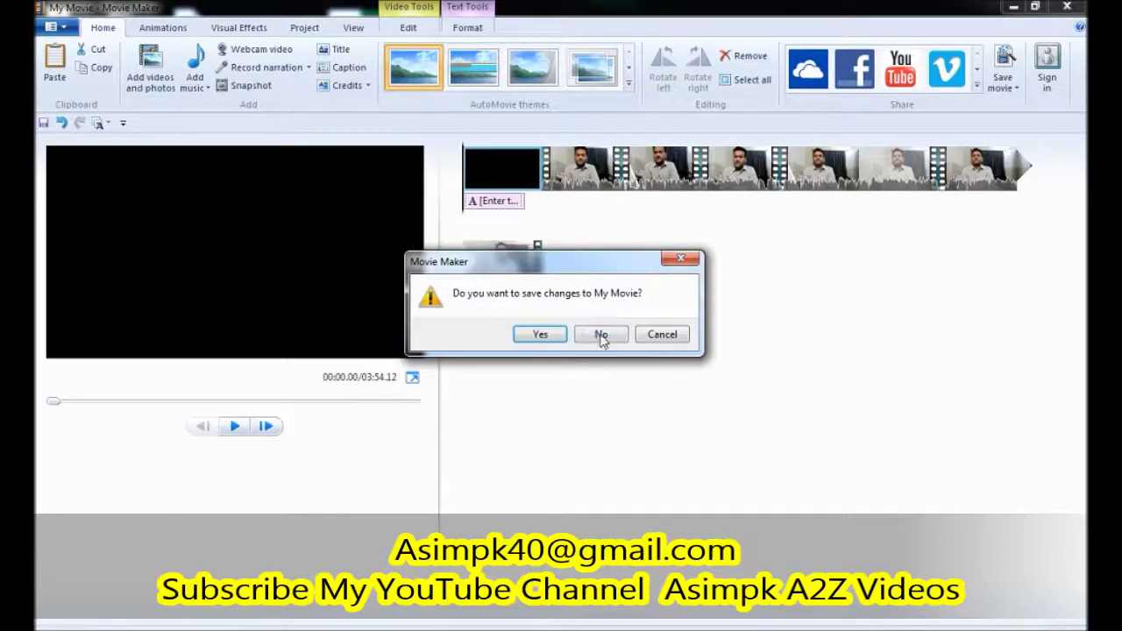
# - Close Movie Maker, answering No to saving changes to My Movie
pyautogui.click(602, 337)
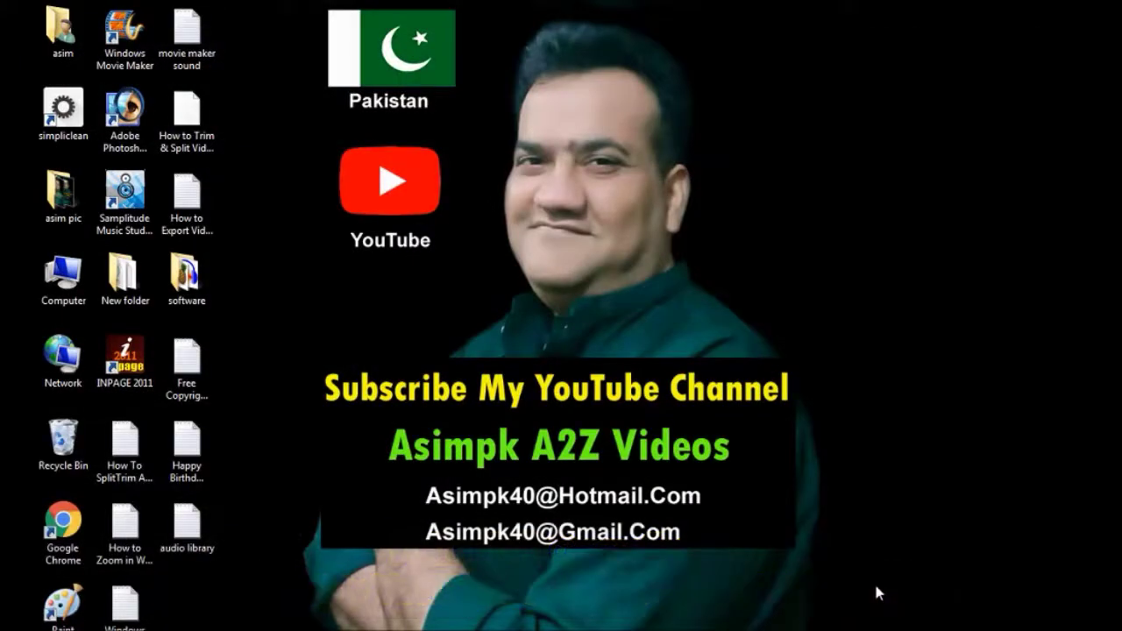